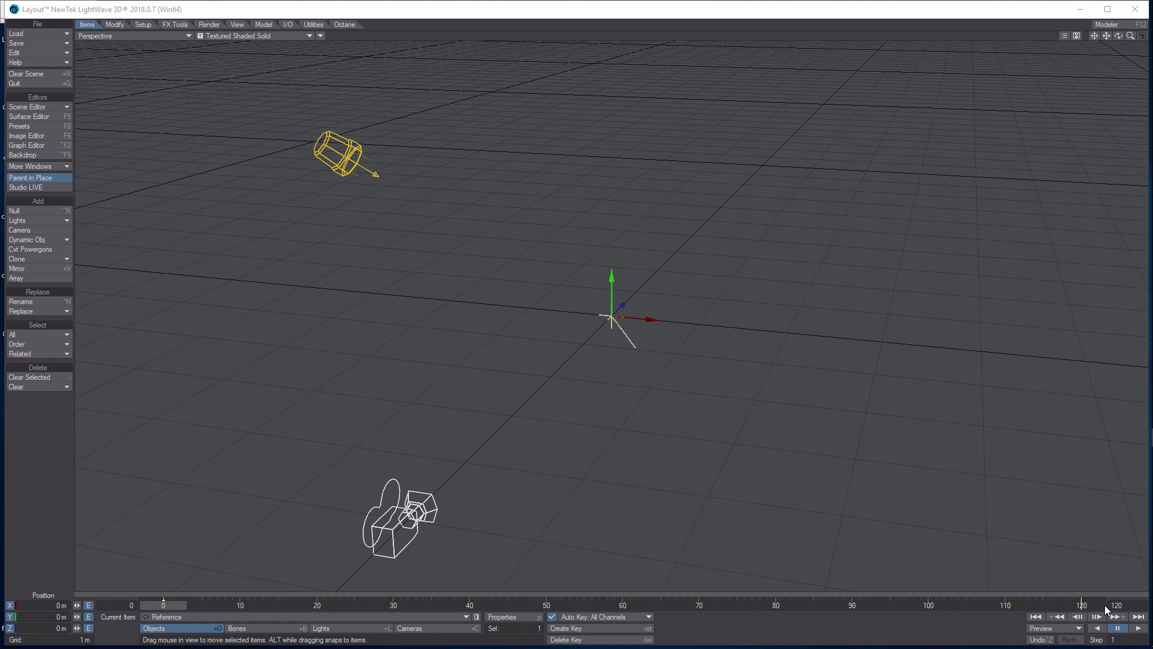
Step: Review the current scene items in the Scene Editor
click(44, 108)
click(45, 108)
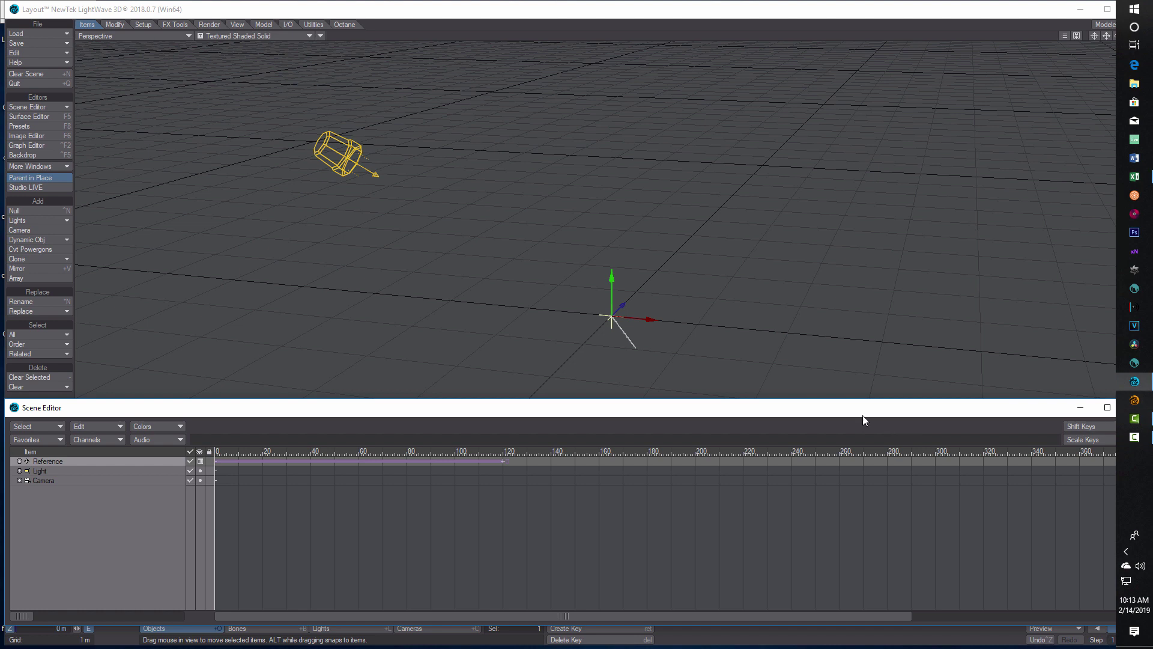
click(1135, 407)
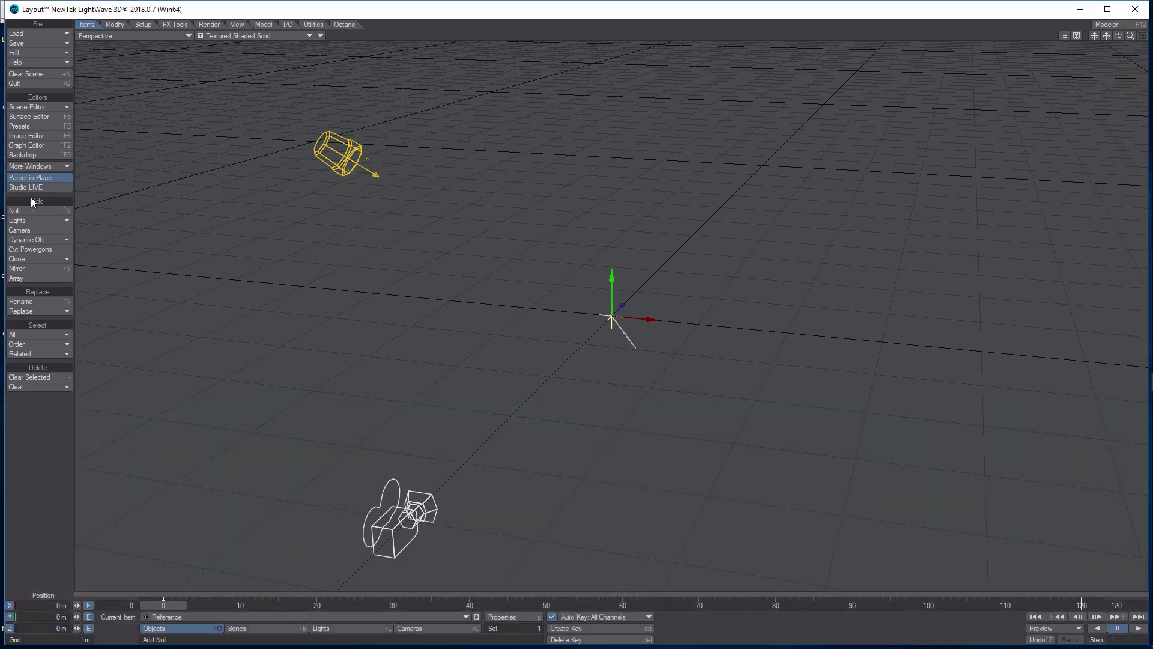
Step: Clear the scene without saving and confirm only the Light and Camera remain
click(26, 73)
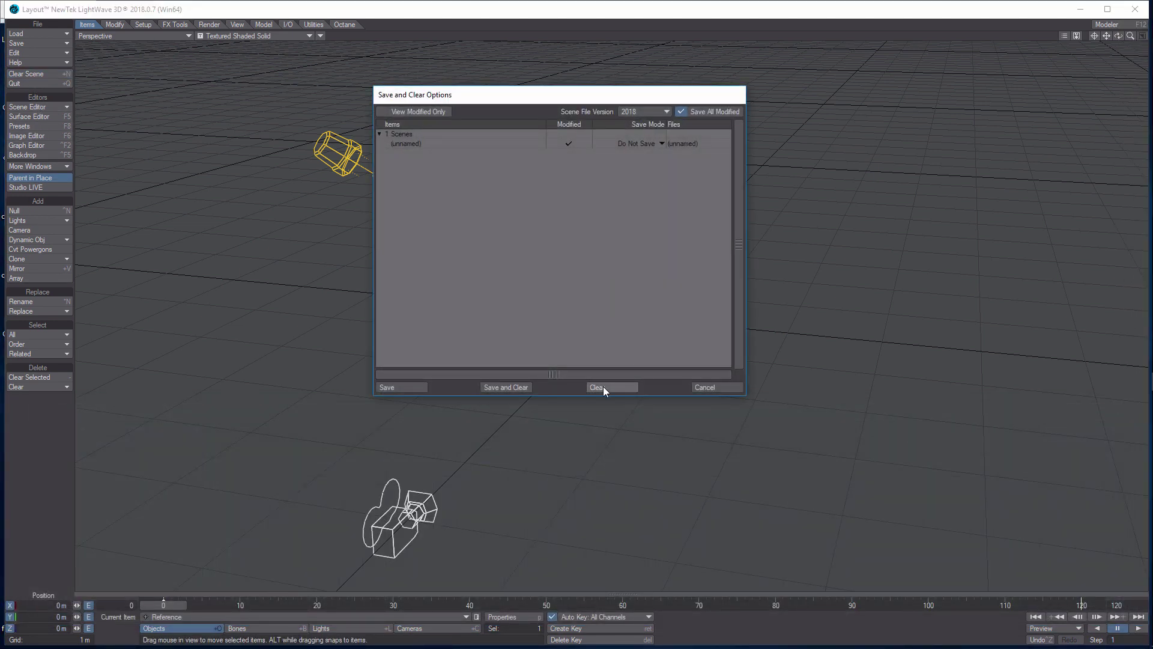
click(601, 387)
click(44, 106)
click(46, 107)
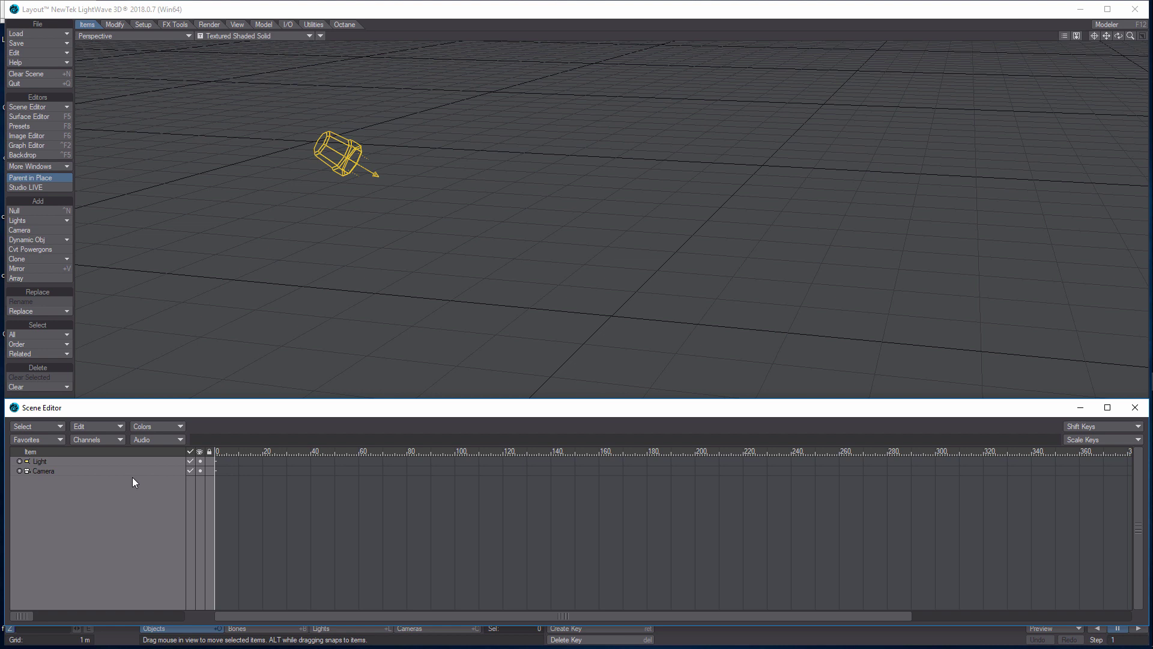
click(1136, 410)
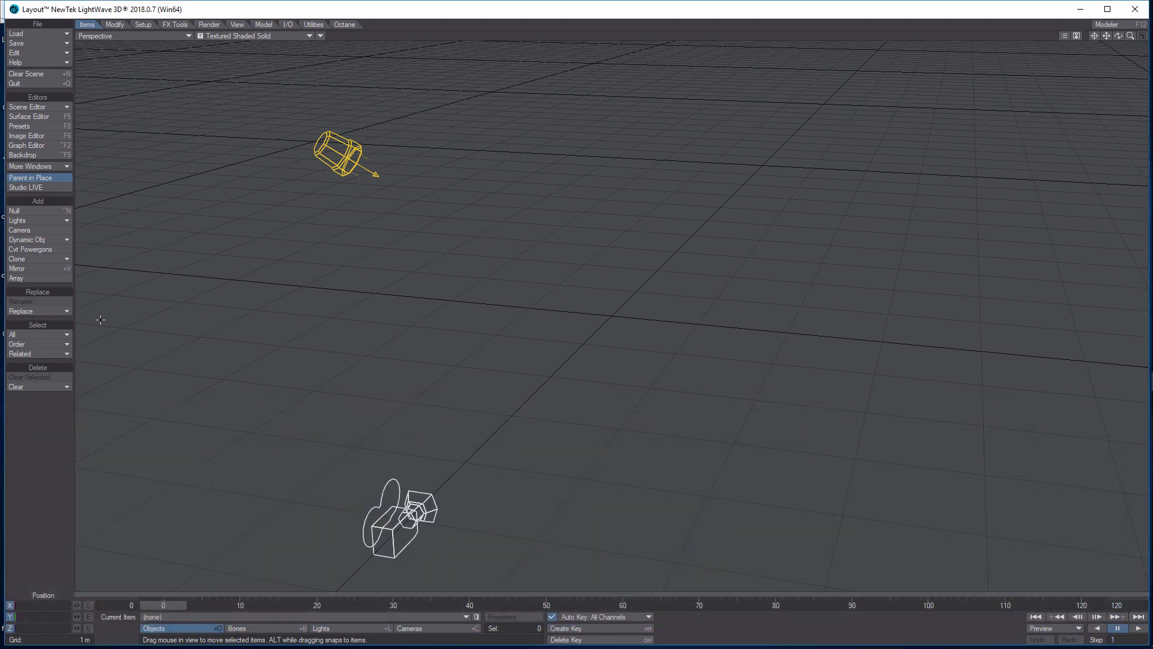
Step: Add a null object named Ref
click(38, 210)
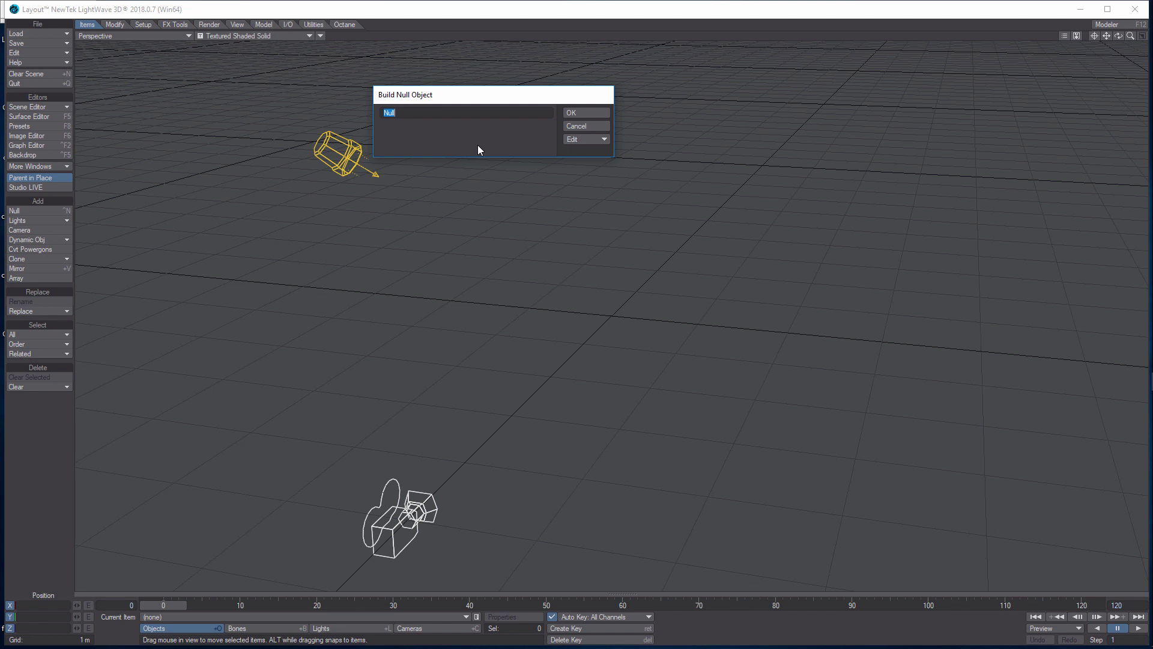
text(Ref)
click(583, 115)
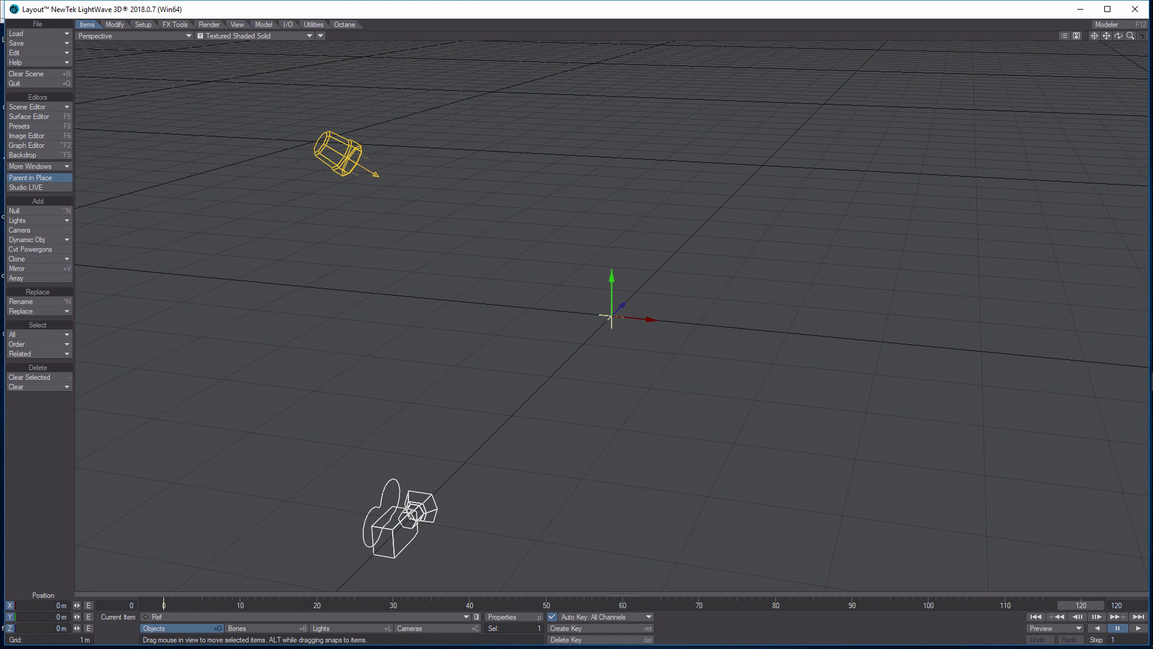
Step: Enter Ref's position as Y -1.45 m and Z 2 m, then scrub the timeline to frame 118
click(49, 617)
key(BackSpace)
text(-1.45)
key(Return)
key(Tab)
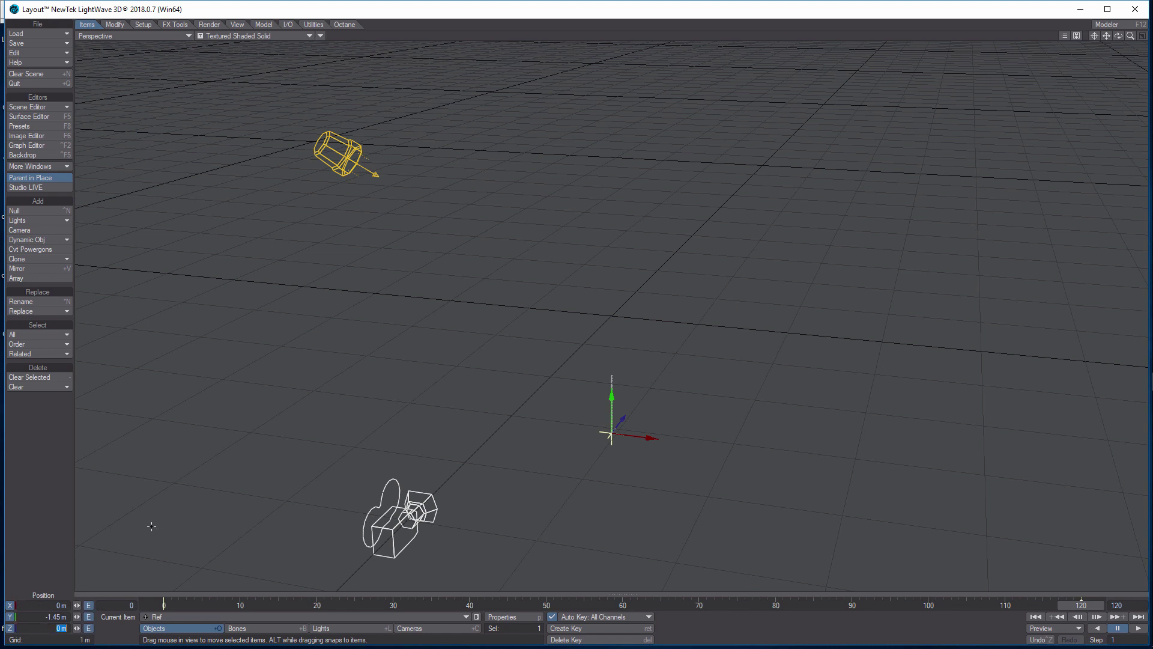
text(2)
key(Return)
mouse_move(1078, 605)
mouse_down()
mouse_move(163, 605)
mouse_move(1074, 610)
mouse_up()
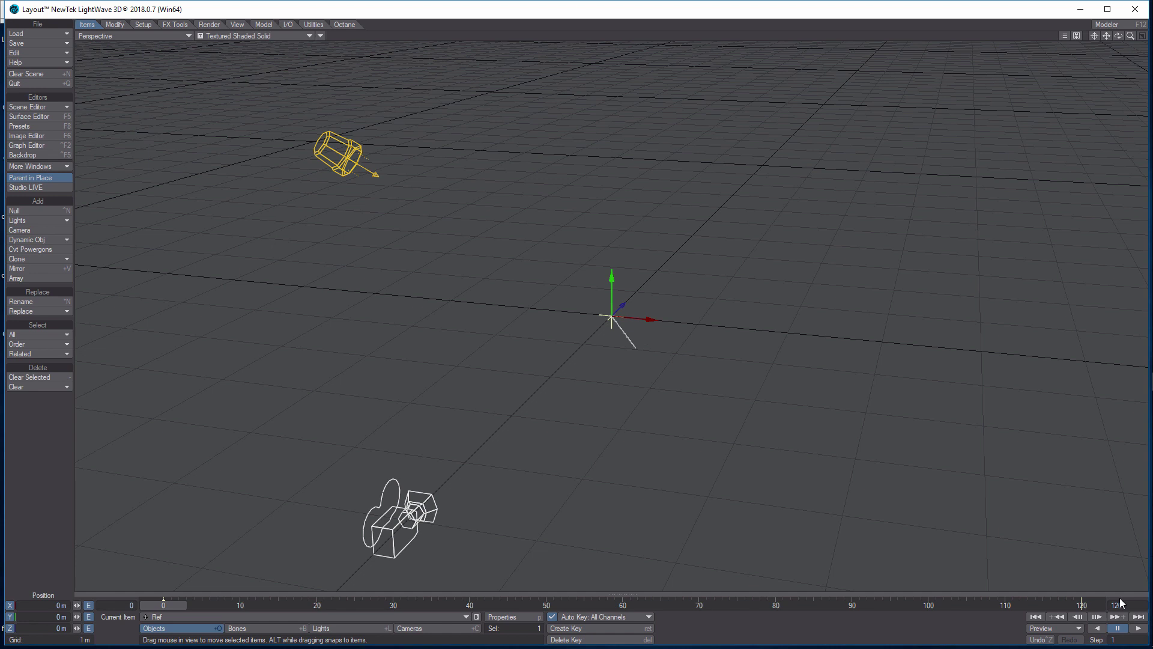
Step: Add a null object named Emitter
click(35, 209)
text(Emitter)
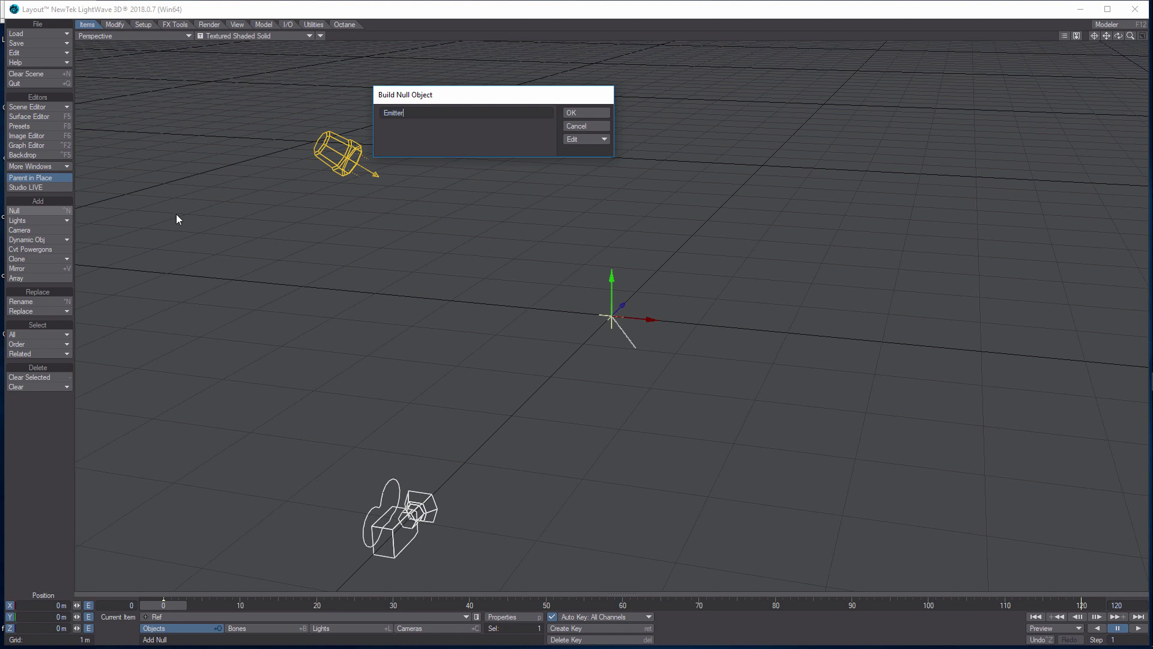
click(597, 113)
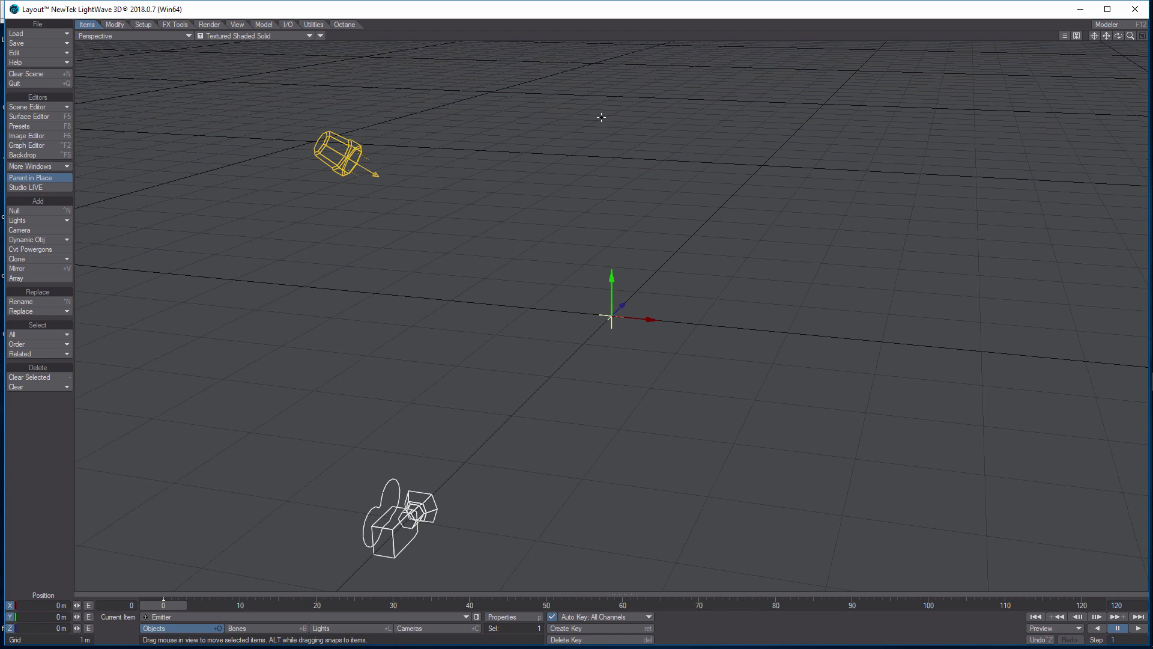
Step: Add an FX_Emitter effect to Emitter in its Object Properties
click(513, 618)
click(820, 170)
click(764, 184)
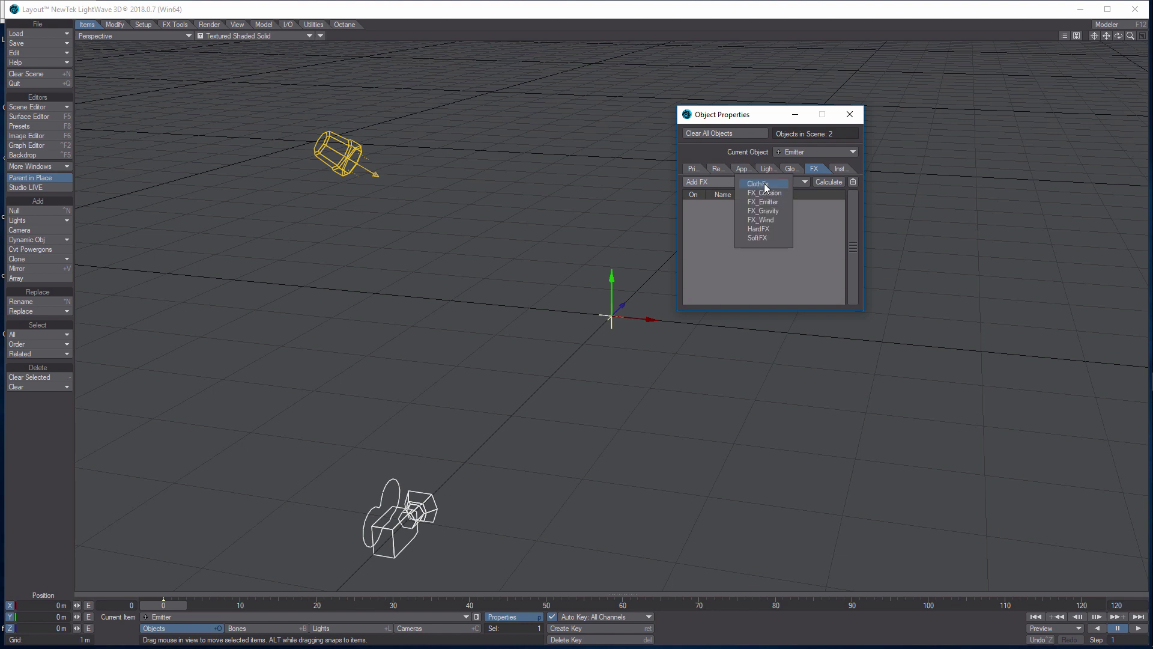
click(761, 203)
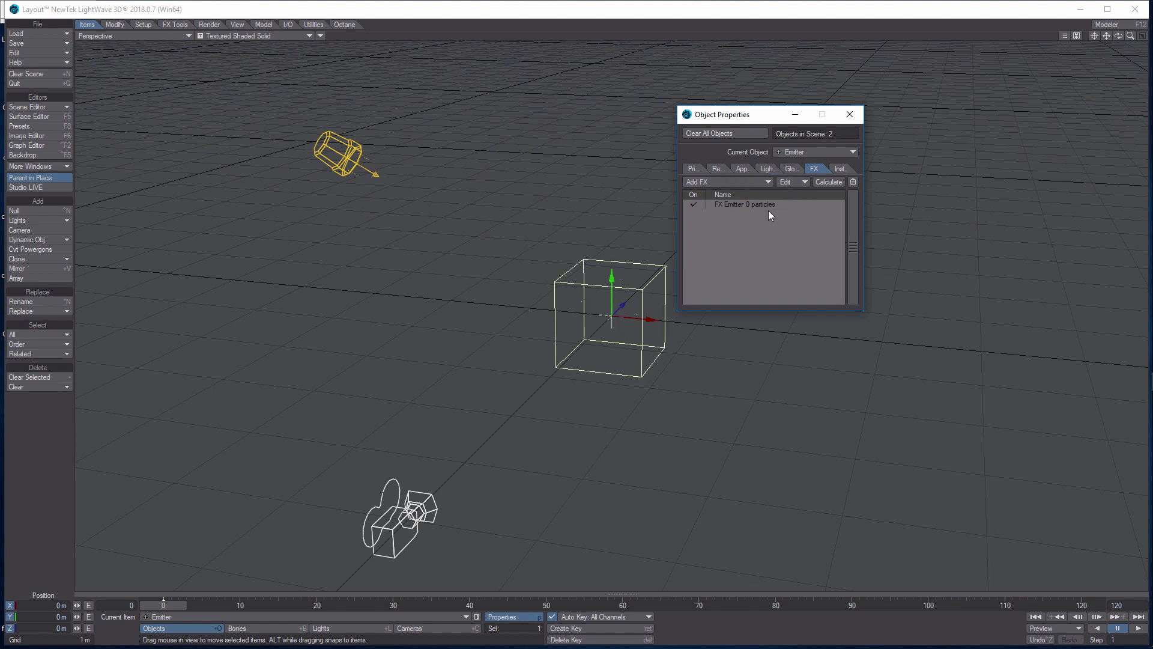
click(762, 204)
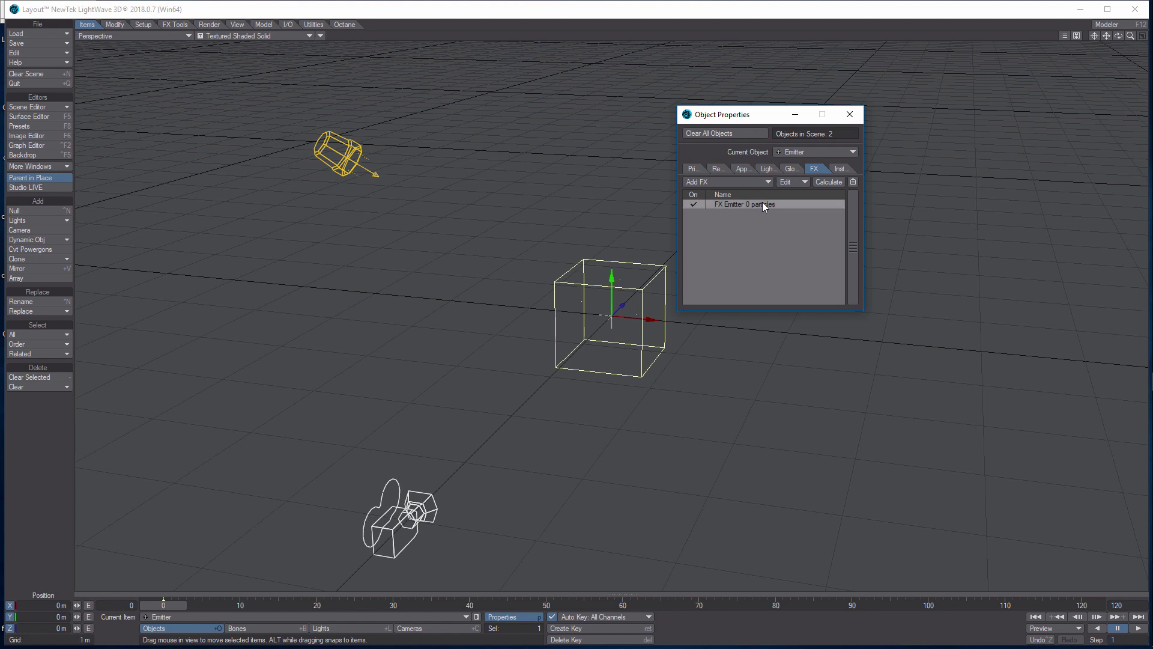
Step: Give FX Emitter a birth rate of 50 and a 2 m × 0 m × 2 m generator size
double_click(763, 204)
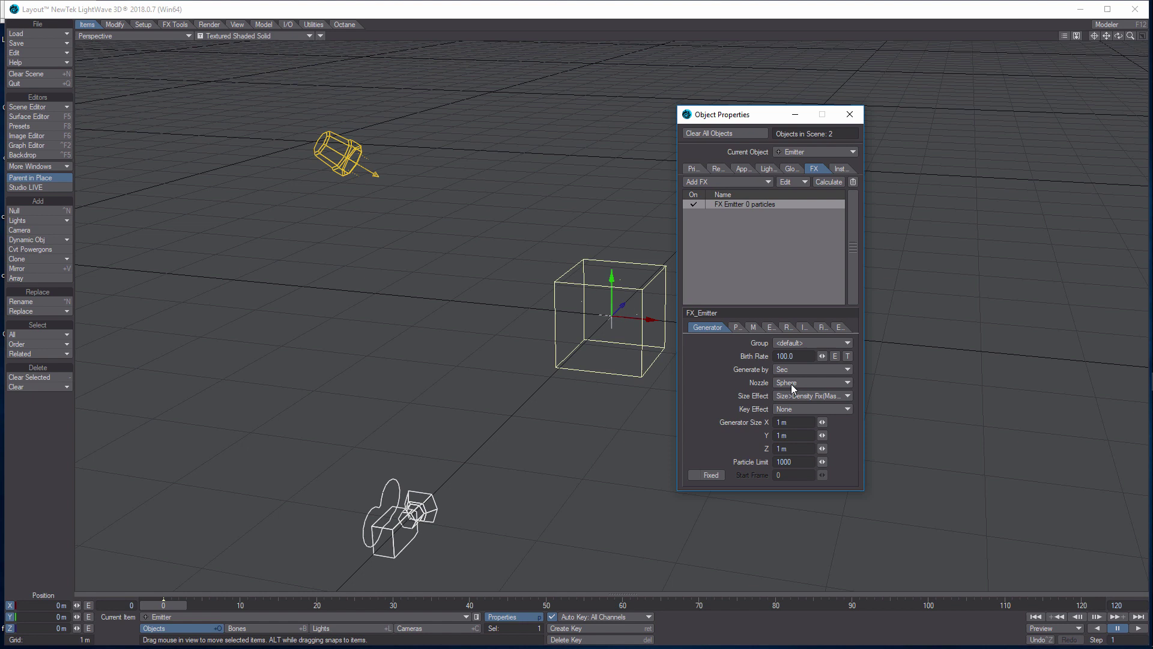
click(792, 356)
text(50)
key(Return)
click(797, 423)
click(783, 436)
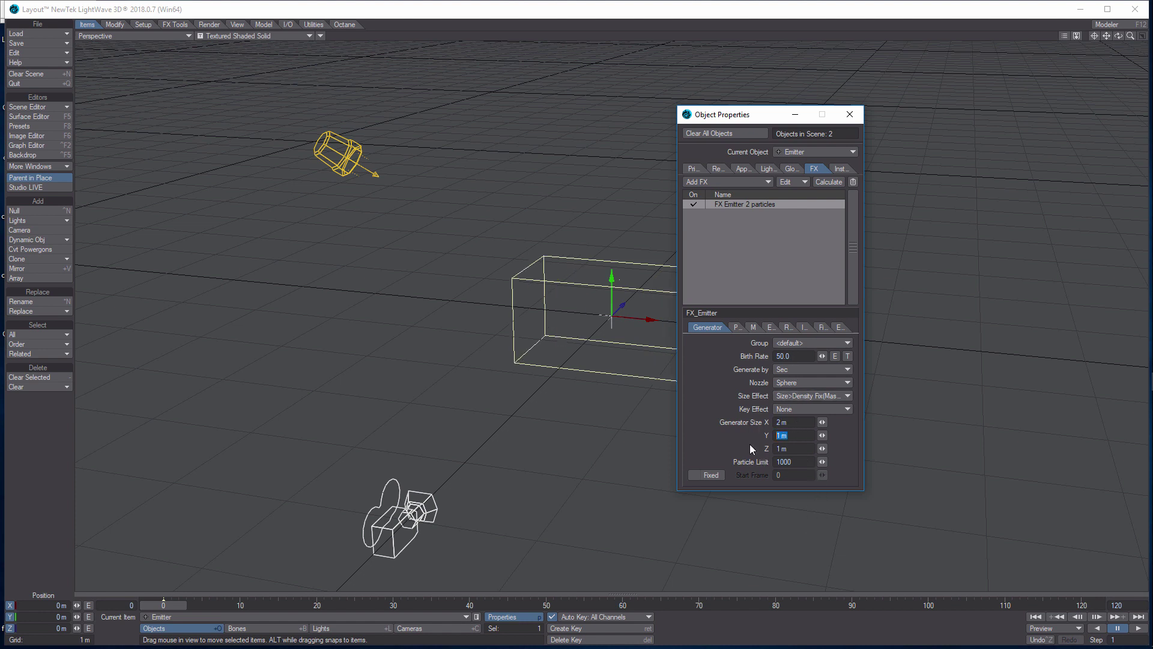
text(0)
key(Tab)
text(2)
click(916, 534)
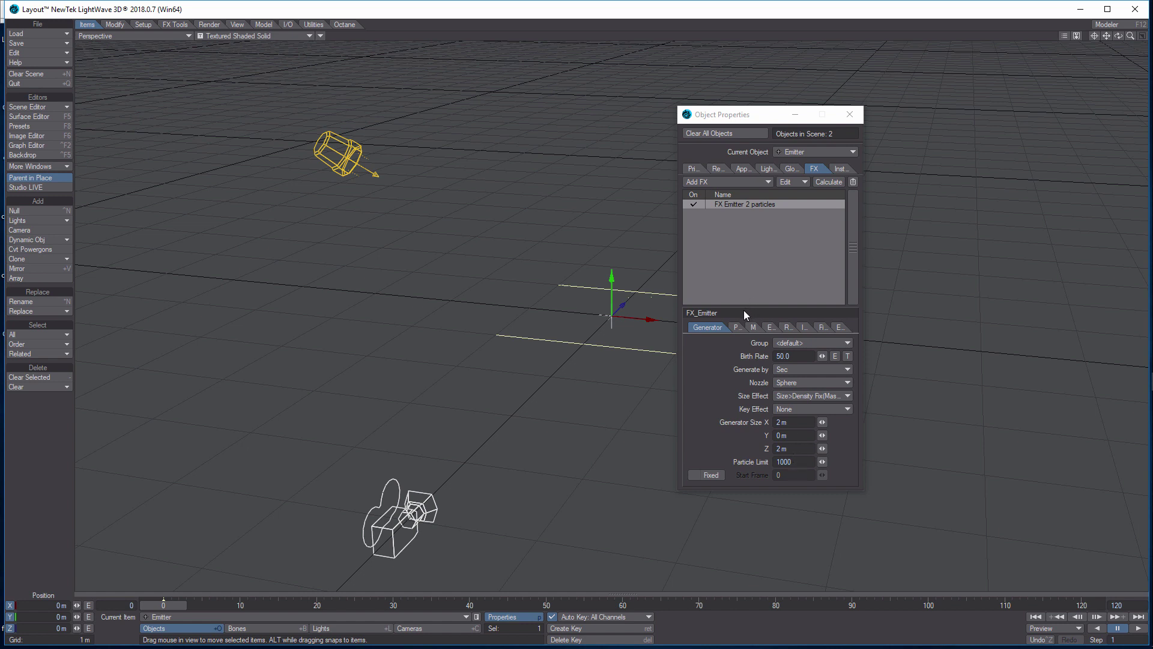
click(740, 327)
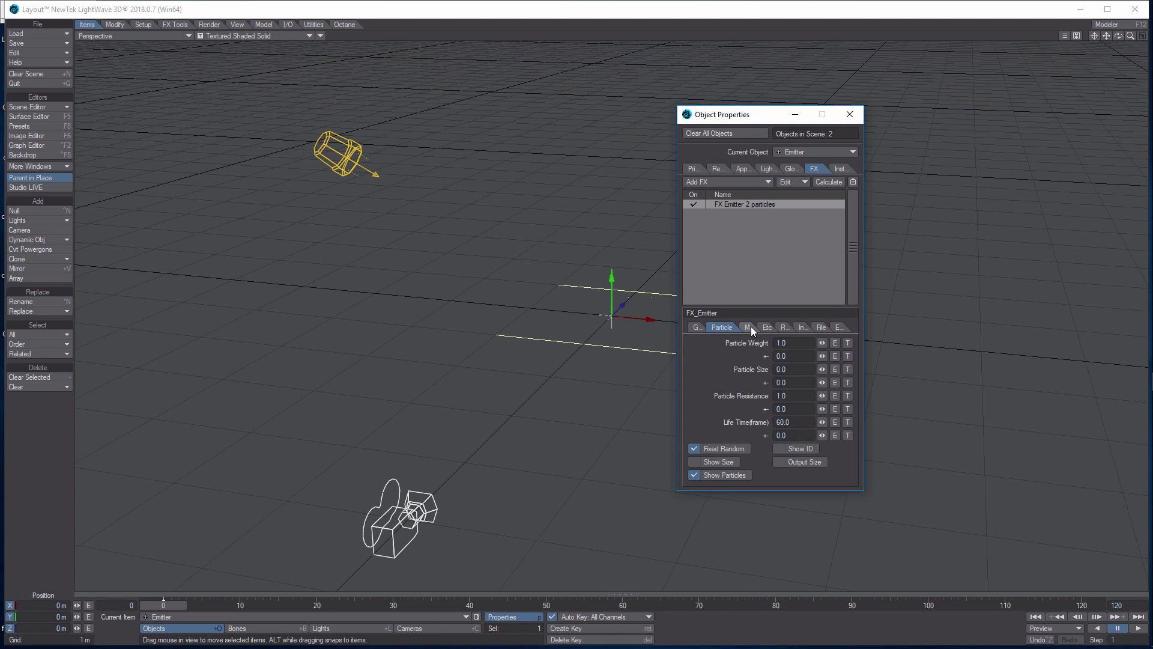
Step: Set particle size 1.0 with 0.5 variation and a life time of 100 frames
click(792, 370)
key(Tab)
text(0.5)
click(785, 422)
text(100)
key(Tab)
click(748, 325)
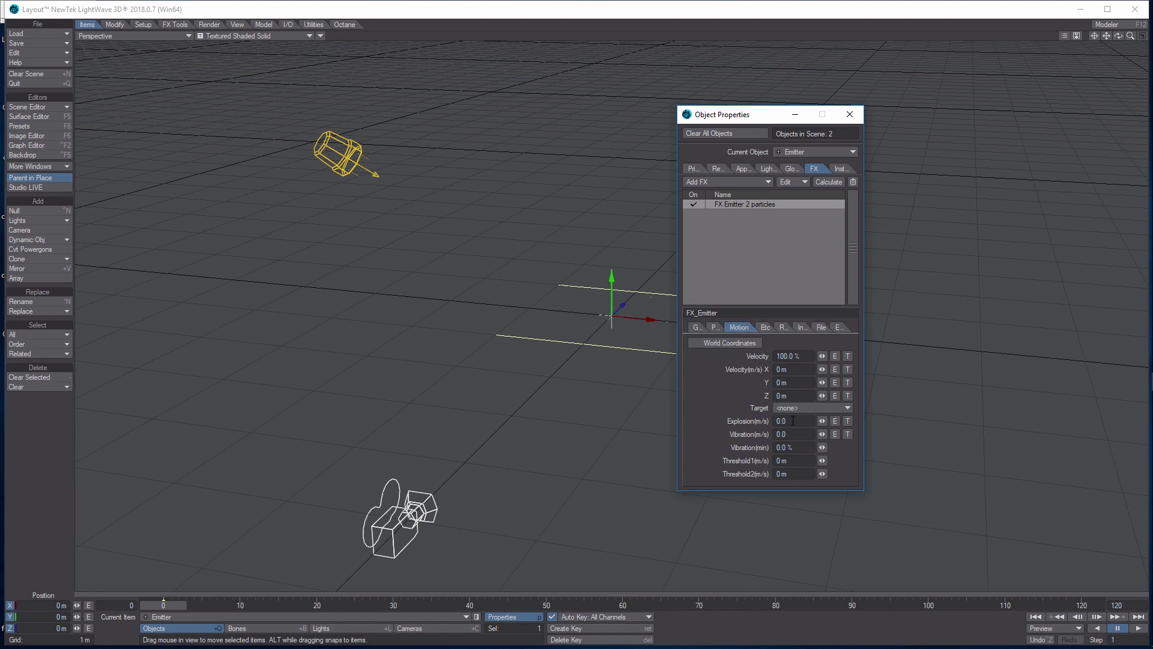
Step: Set the particle explosion and vibration both to 1.0
click(772, 420)
text(1)
key(Tab)
text(1)
click(625, 469)
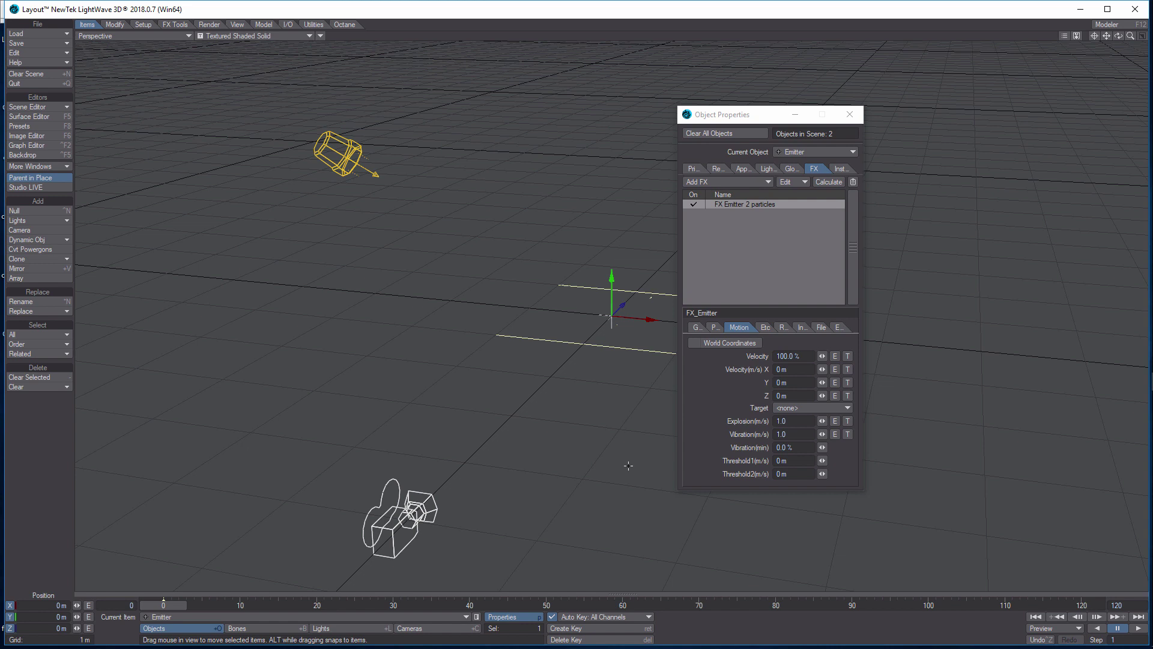
Step: Give the particles an upward Y gravity of 4.0
click(766, 328)
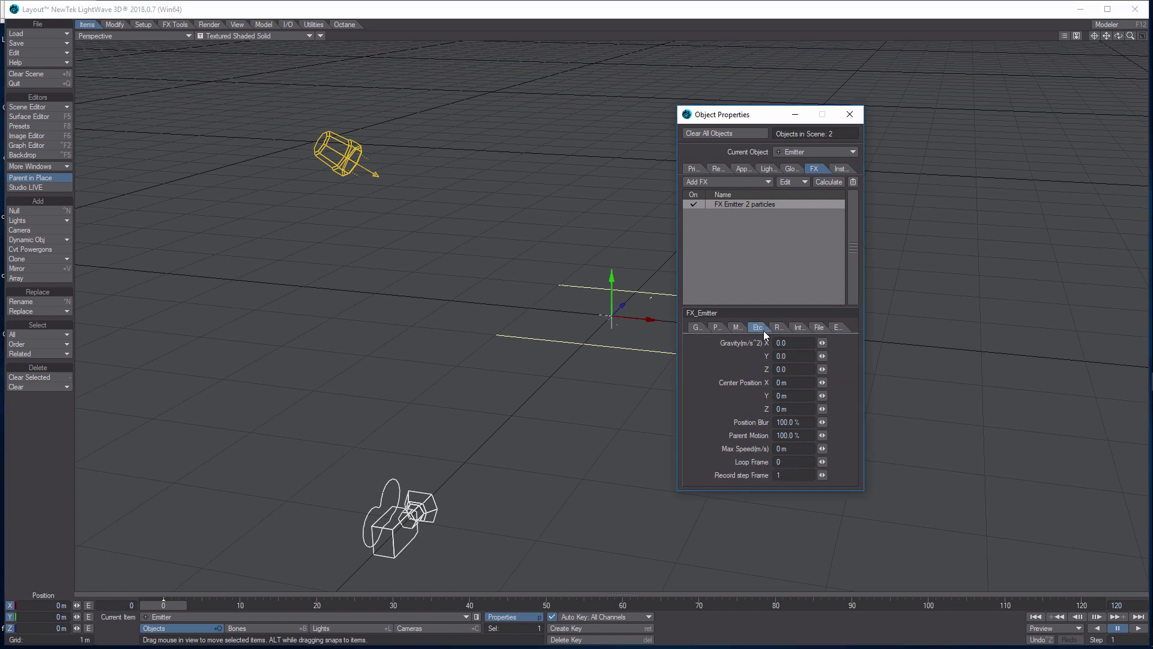
click(797, 356)
text(4)
click(566, 436)
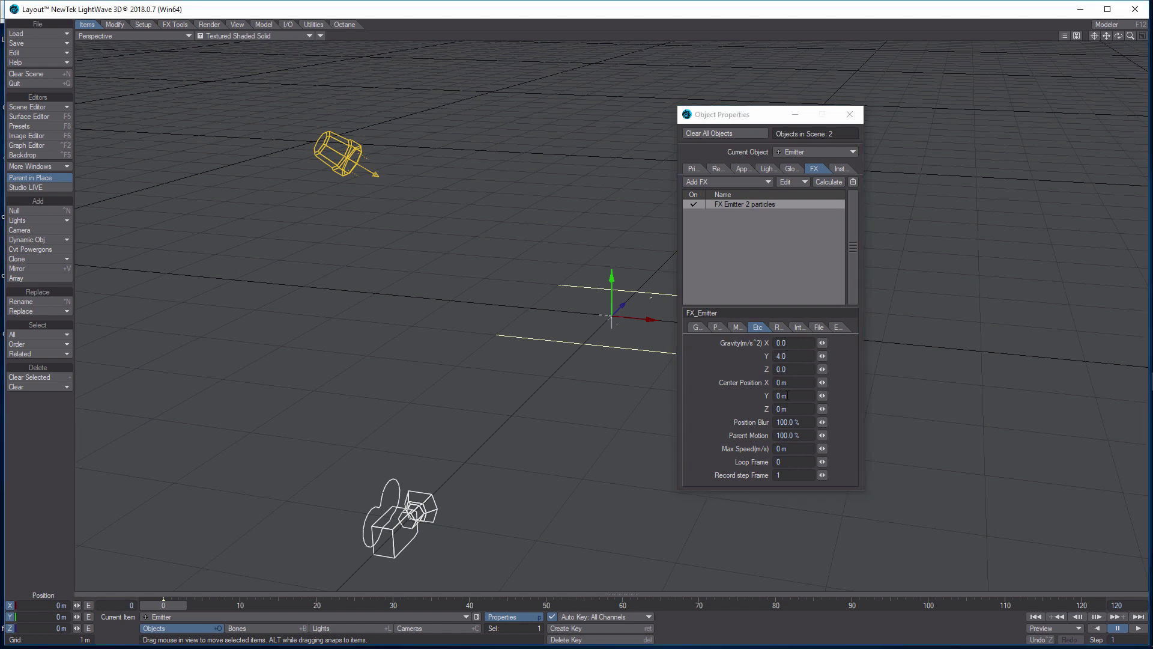
Step: Set particle rotation to Align to Path and close Object Properties
click(779, 328)
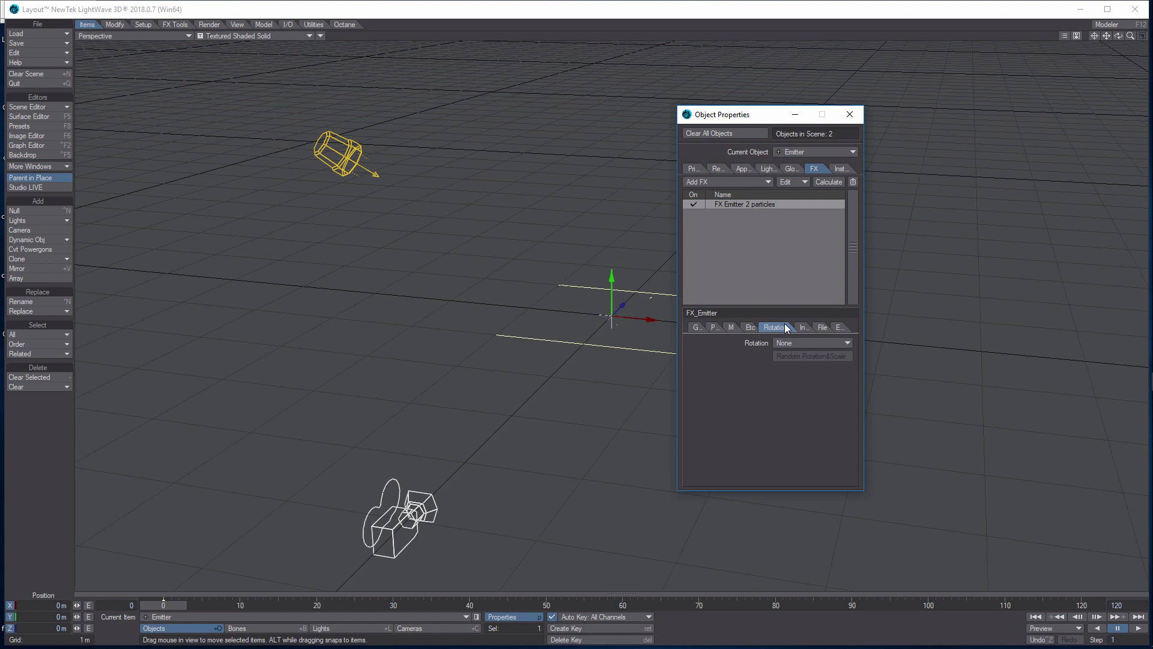
click(847, 340)
click(847, 346)
click(802, 327)
click(823, 327)
click(835, 327)
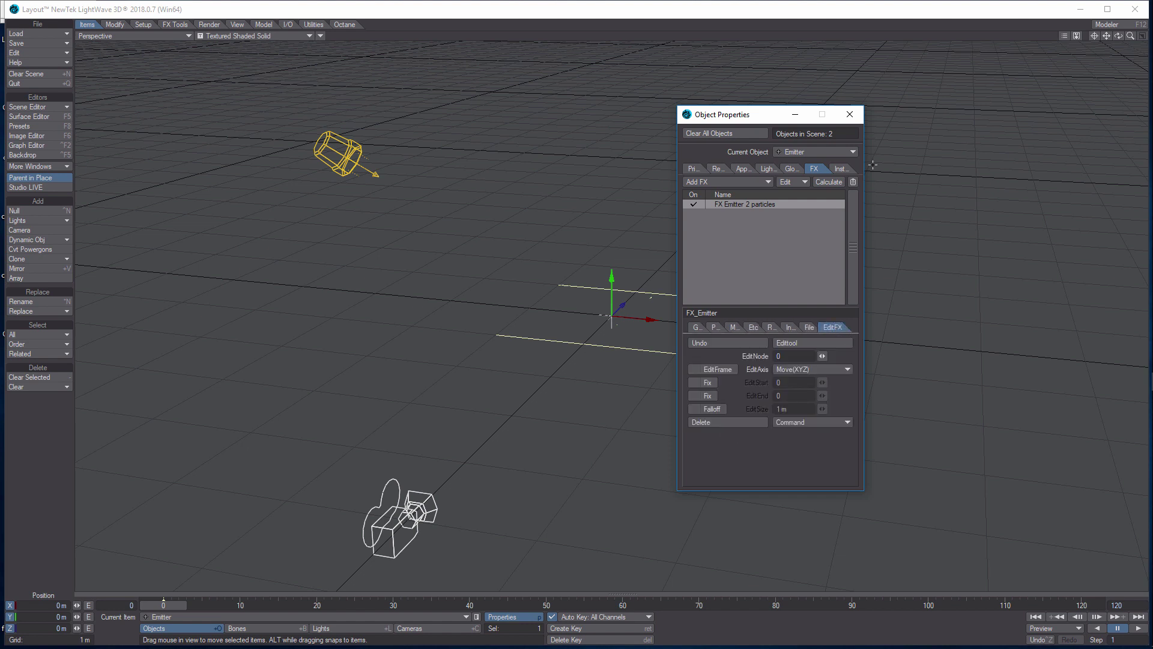
click(850, 114)
click(1140, 628)
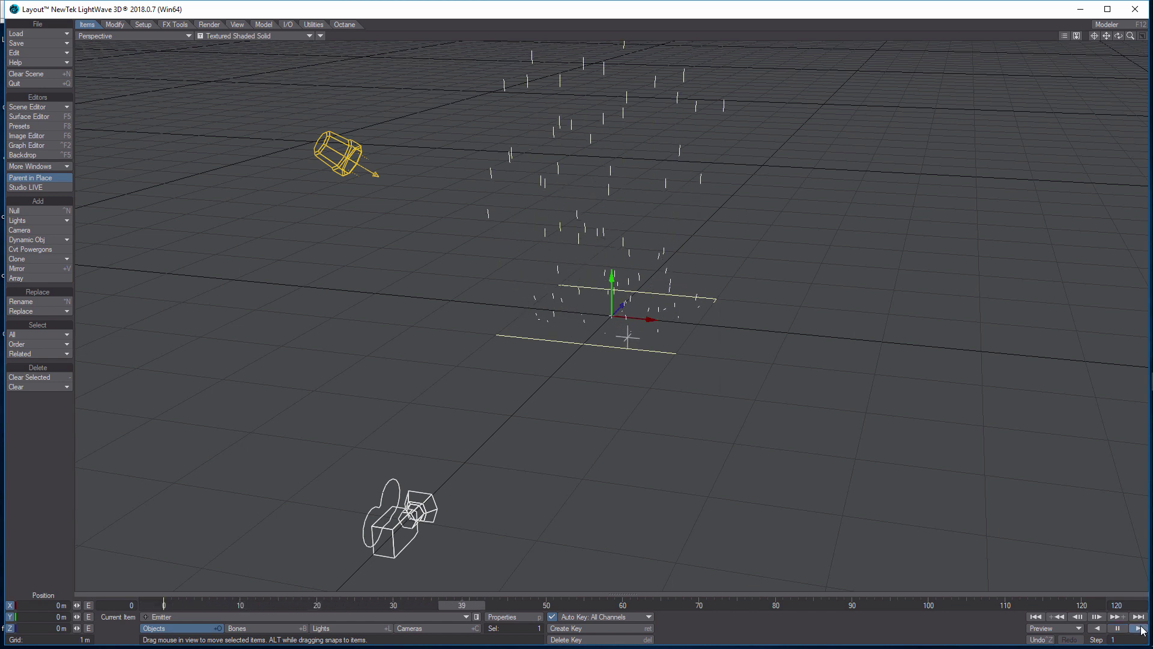
click(1116, 630)
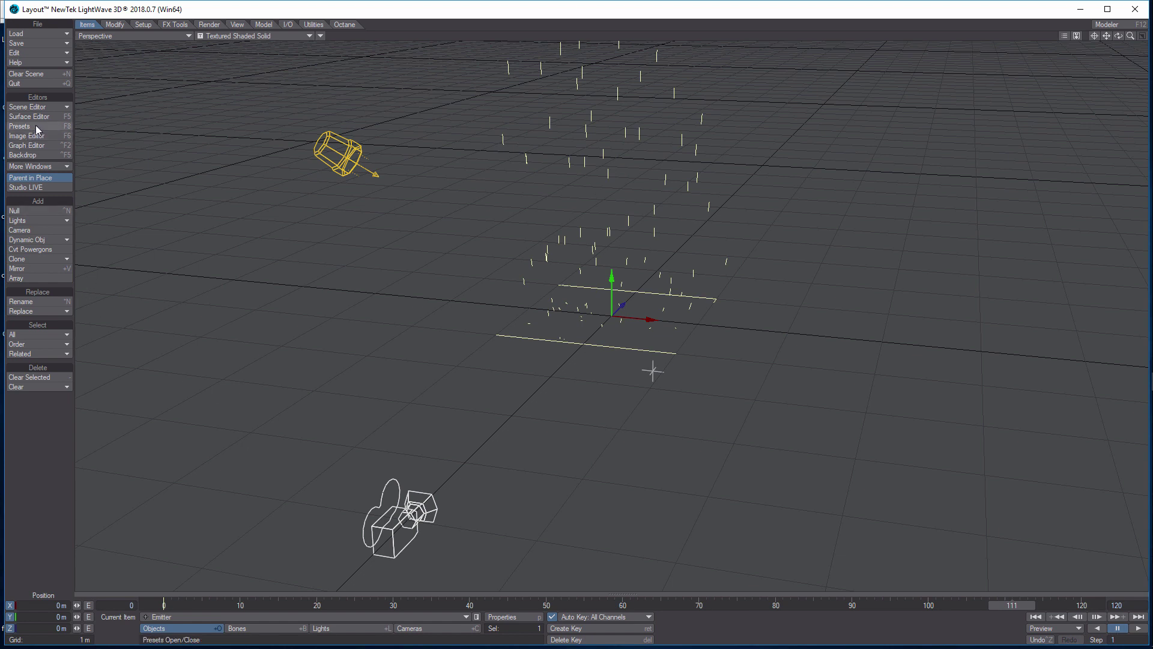
drag(1012, 605, 163, 605)
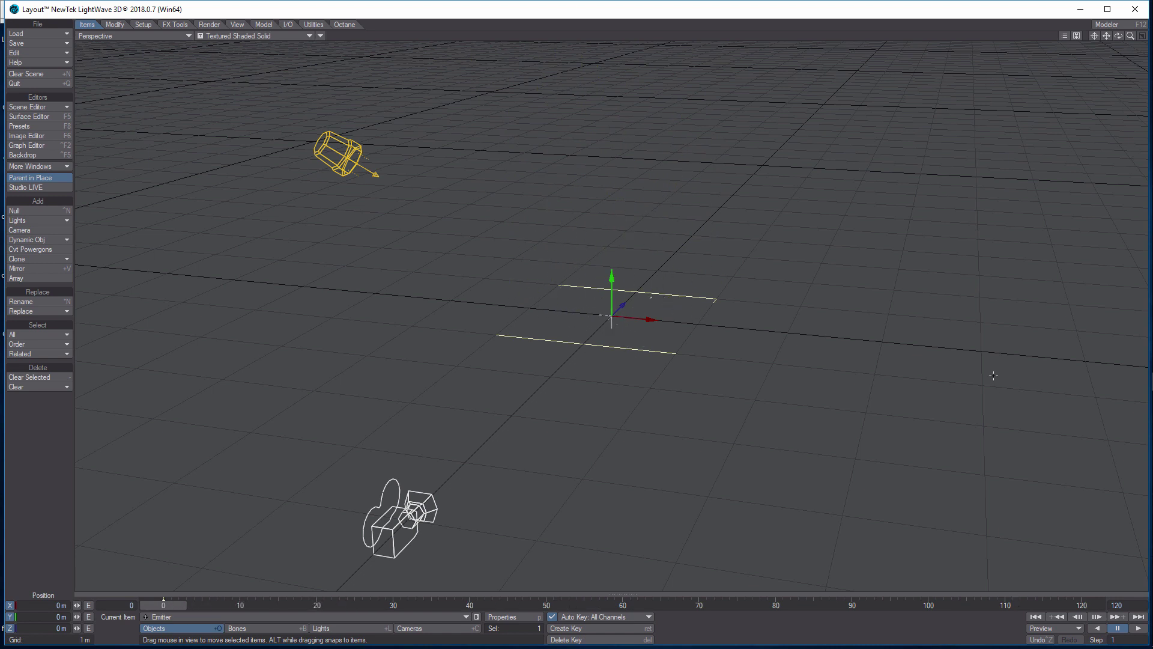
Step: Add a null named Smoke and open its Object Properties
click(35, 210)
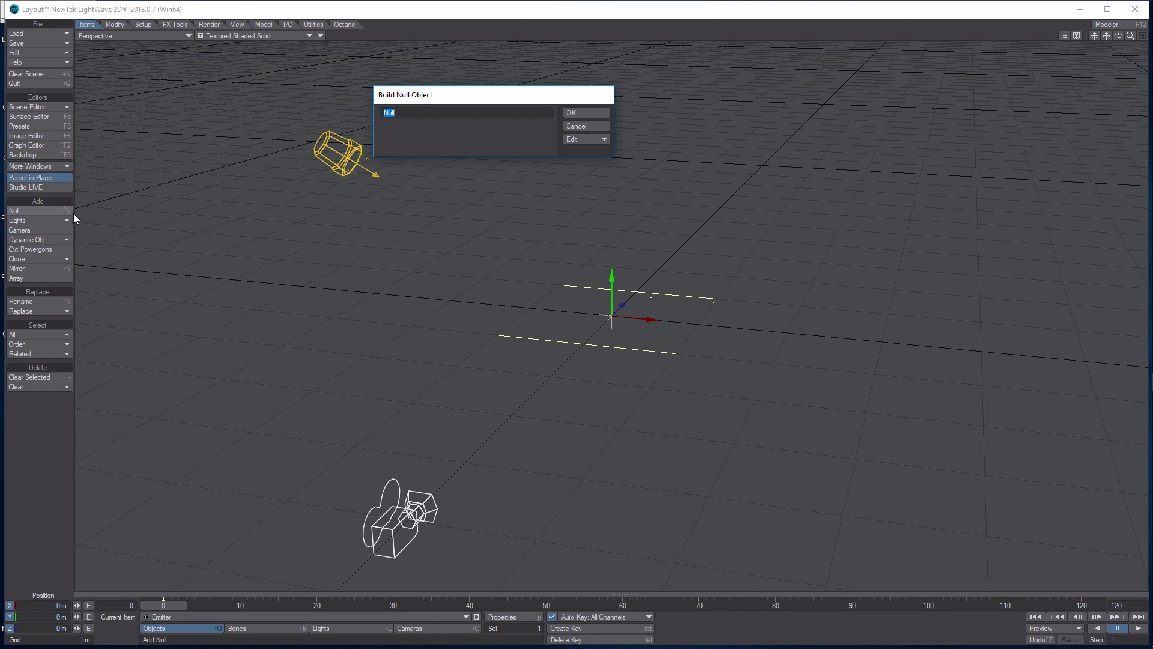
text(Smoke)
click(585, 113)
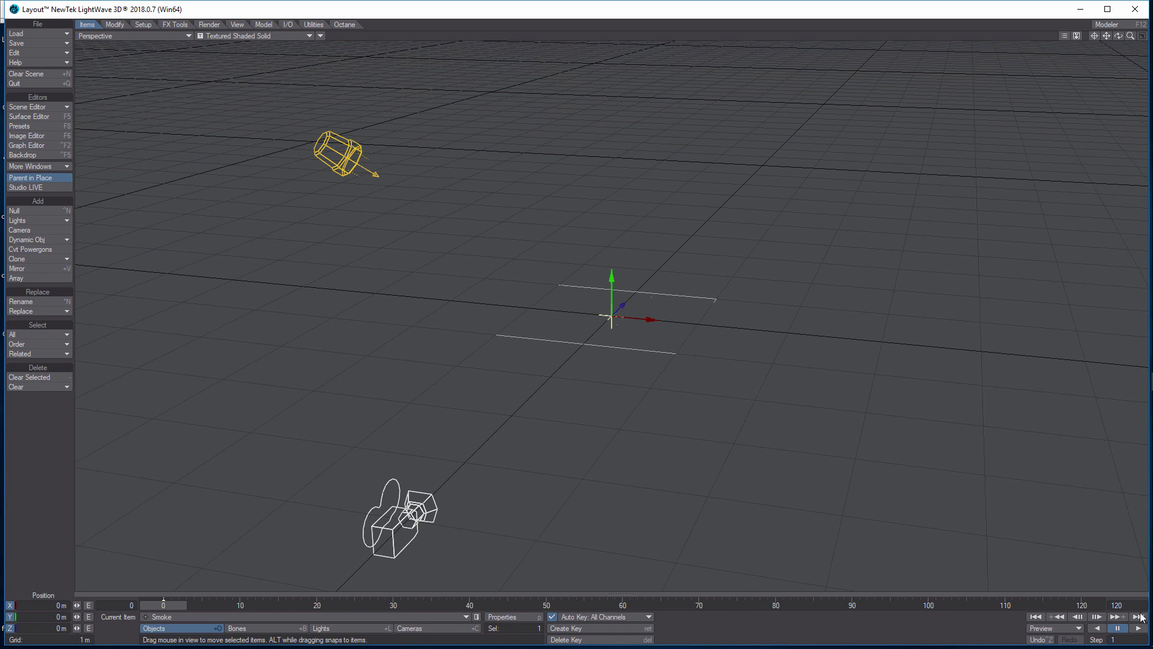
click(513, 616)
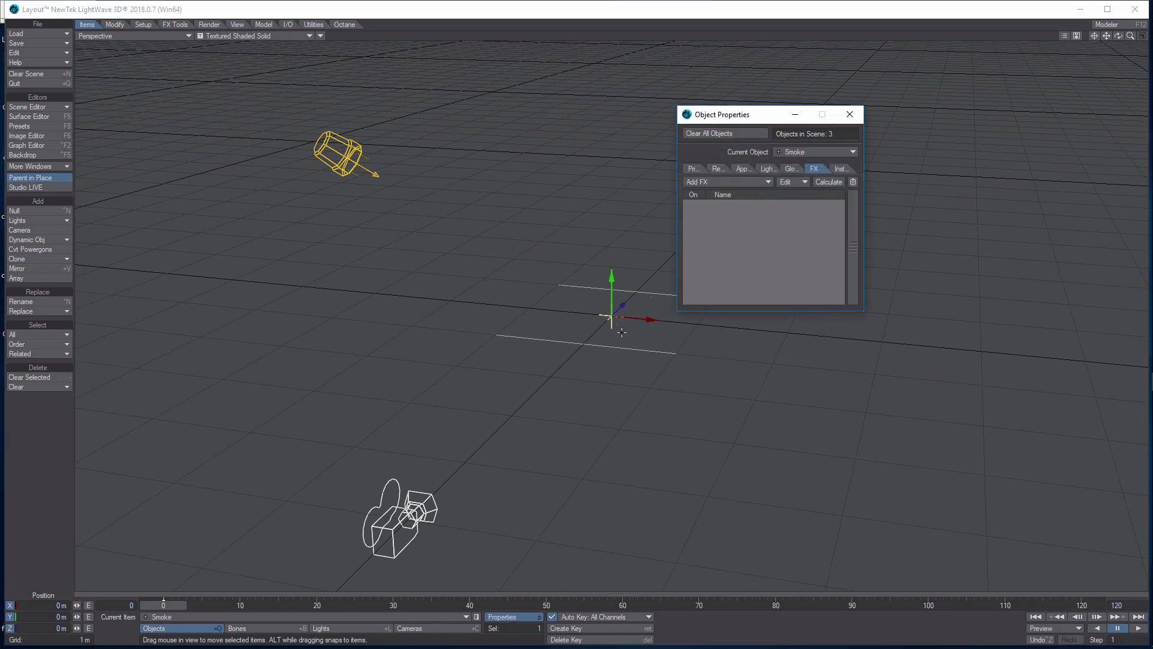
Step: Set Smoke's Primitive Type to Volumetric with Emitter as the Source Item
click(691, 168)
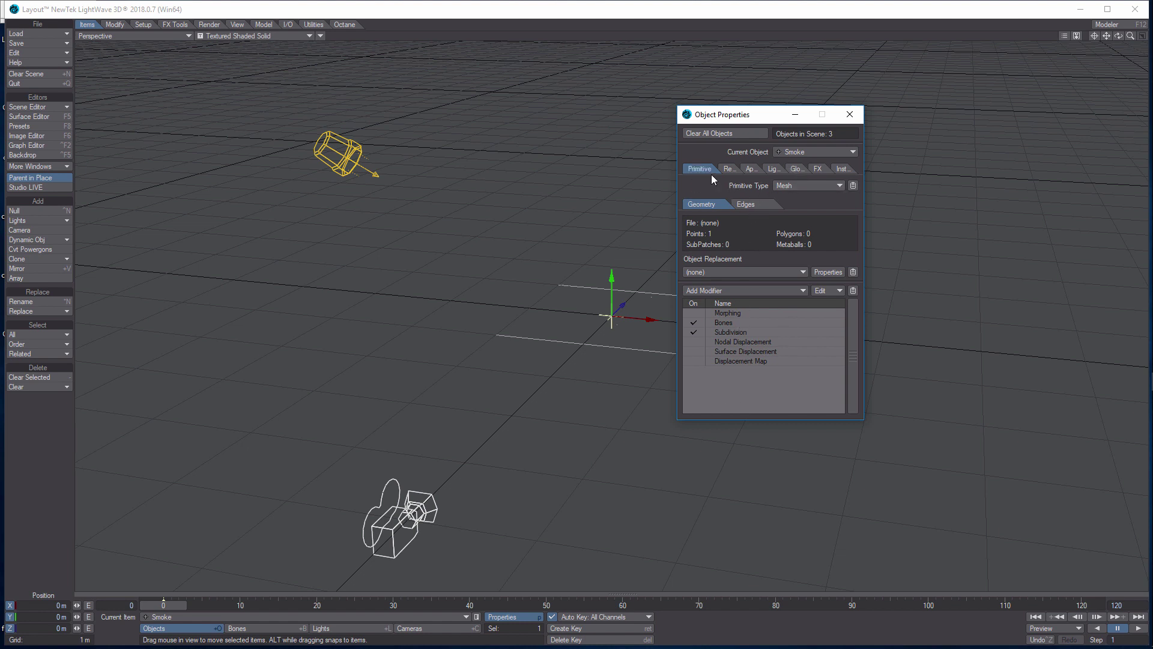
click(839, 186)
click(838, 221)
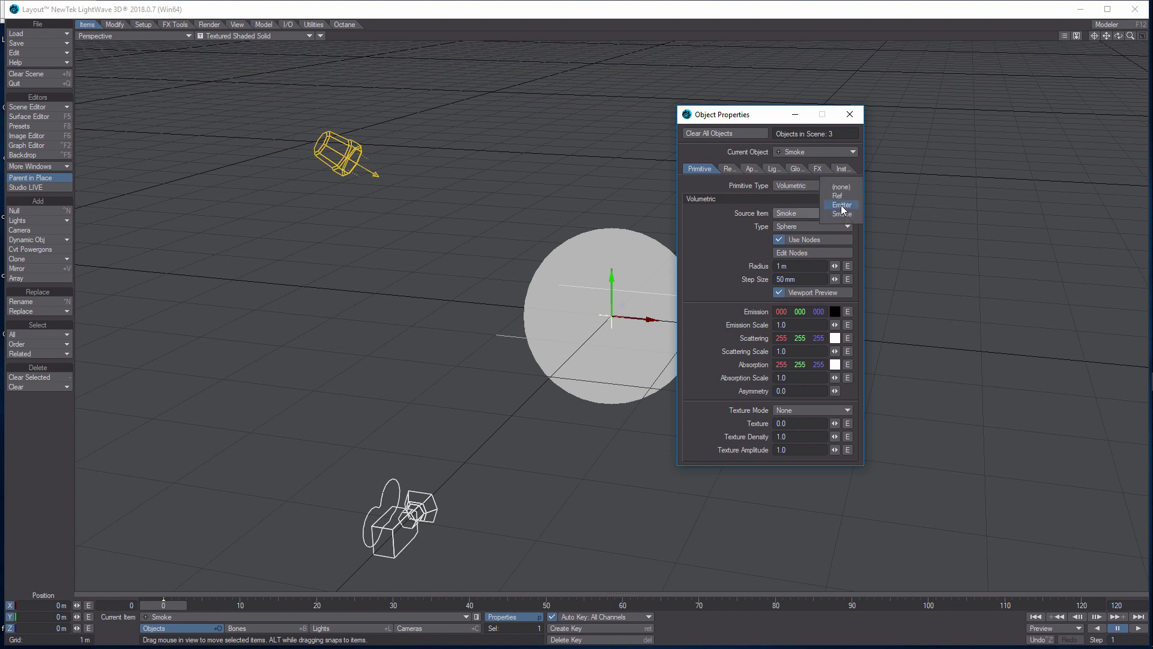
click(842, 205)
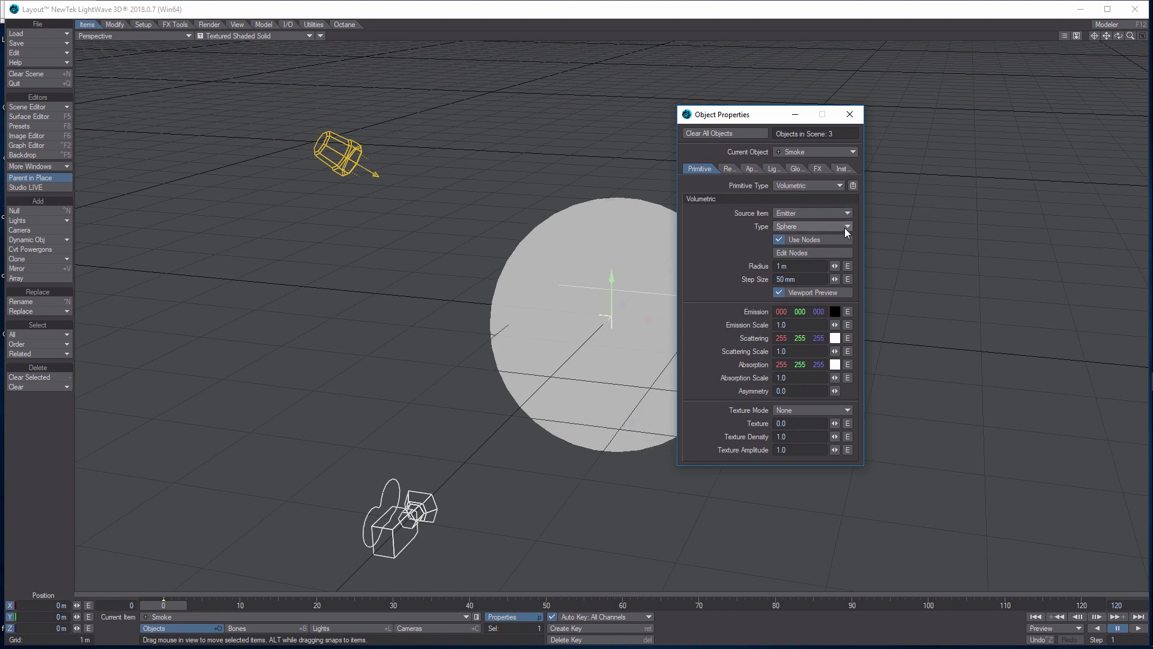
Step: Enter Step Size 100 mm, Emission Scale 0, Scattering Scale 2 and Absorption Scale 0
click(811, 279)
text(100mm)
click(796, 327)
text(0)
click(797, 350)
text(2)
click(803, 377)
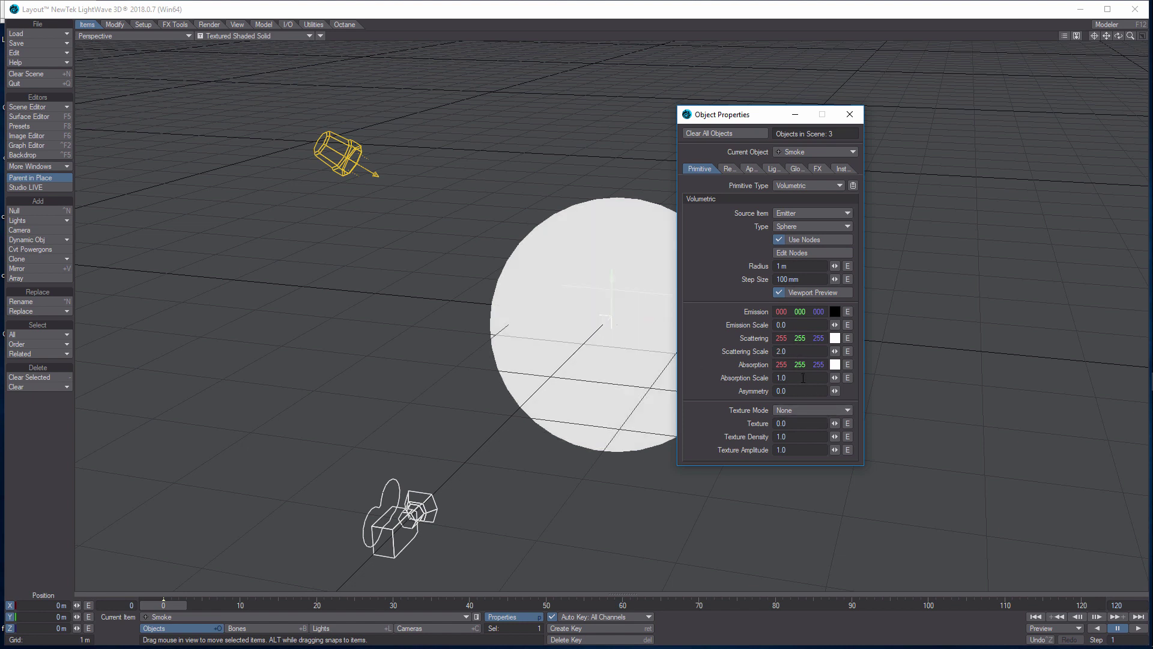
text(0)
key(Tab)
click(799, 437)
click(848, 412)
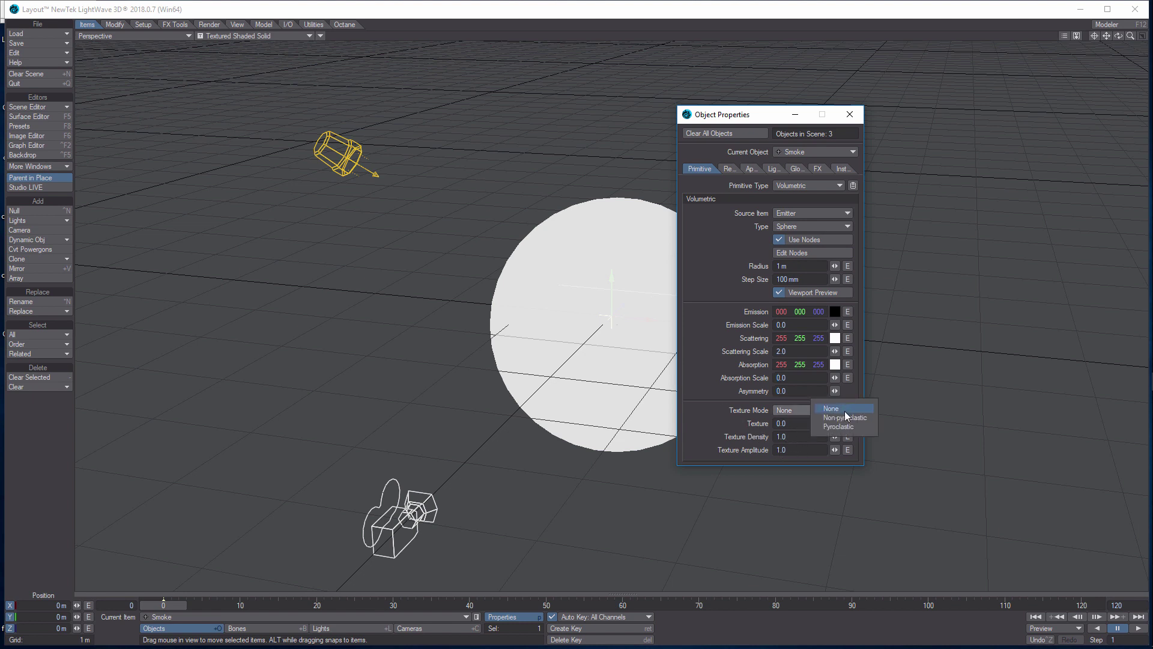
Step: Choose Non-pyroclastic texture mode and set Texture Density to 3.0
click(799, 418)
double_click(795, 439)
text(3)
click(792, 449)
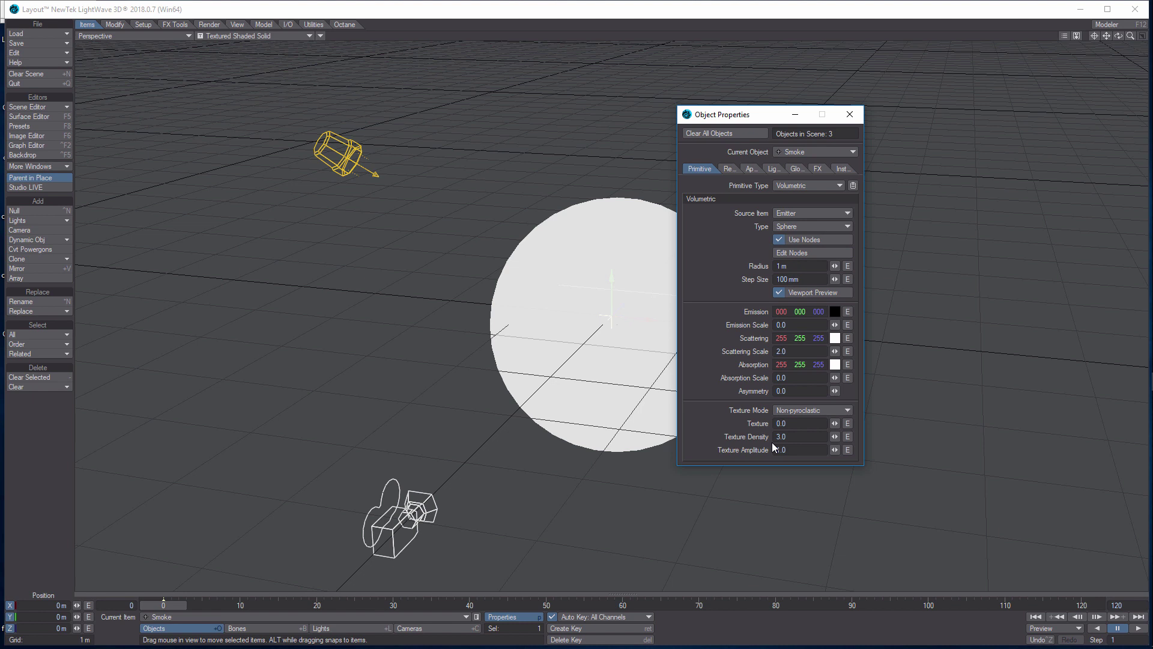
click(751, 166)
click(756, 165)
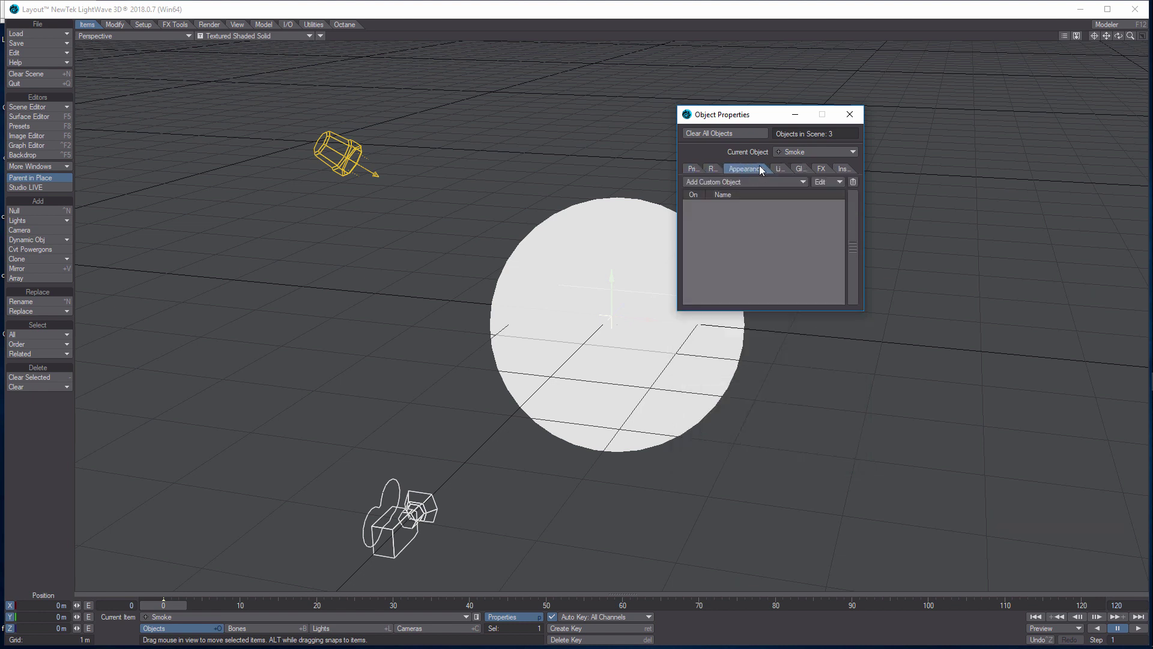
click(694, 168)
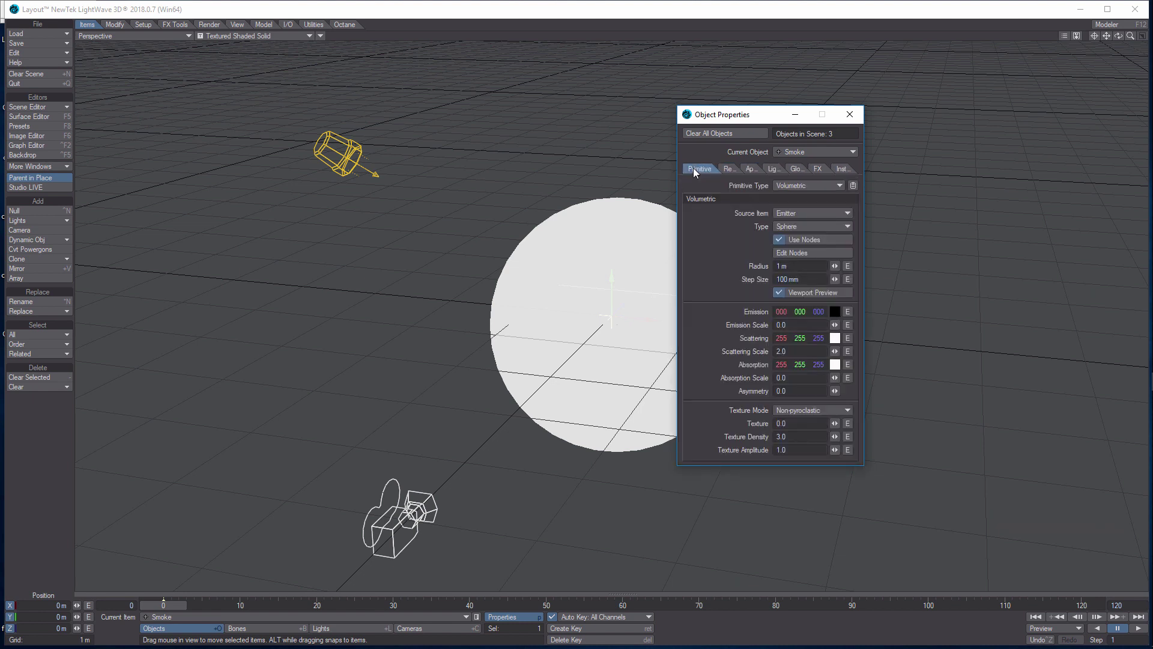
Step: Play the smoke simulation to frame 101 and switch the viewport to VPR shading
drag(767, 114, 312, 205)
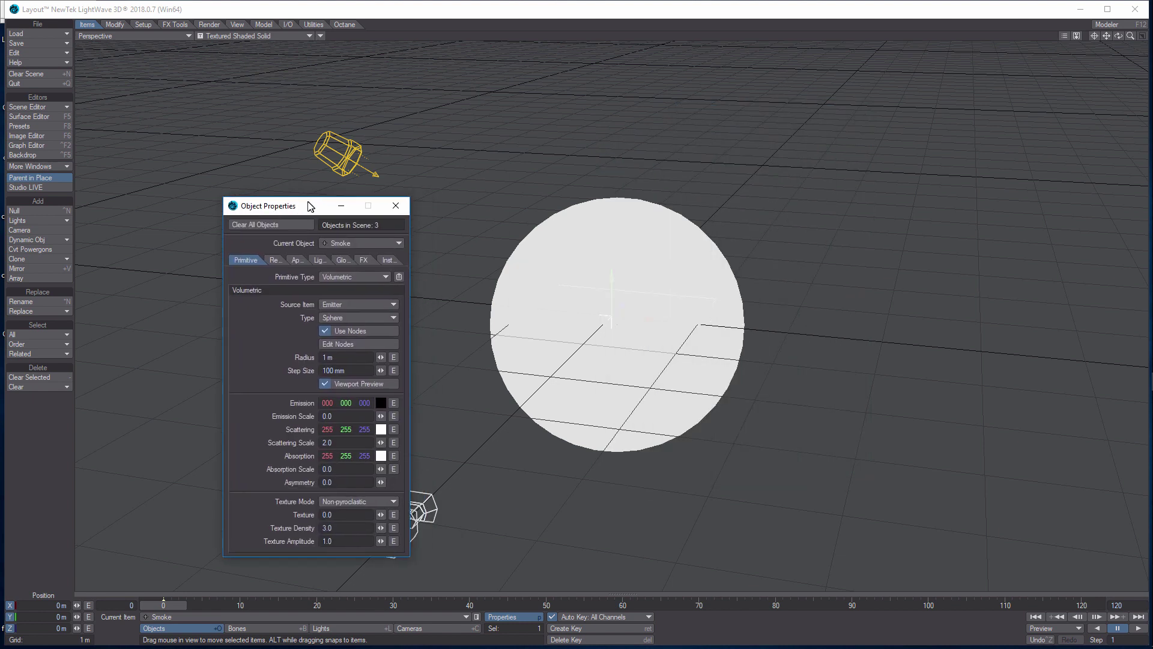
click(1139, 628)
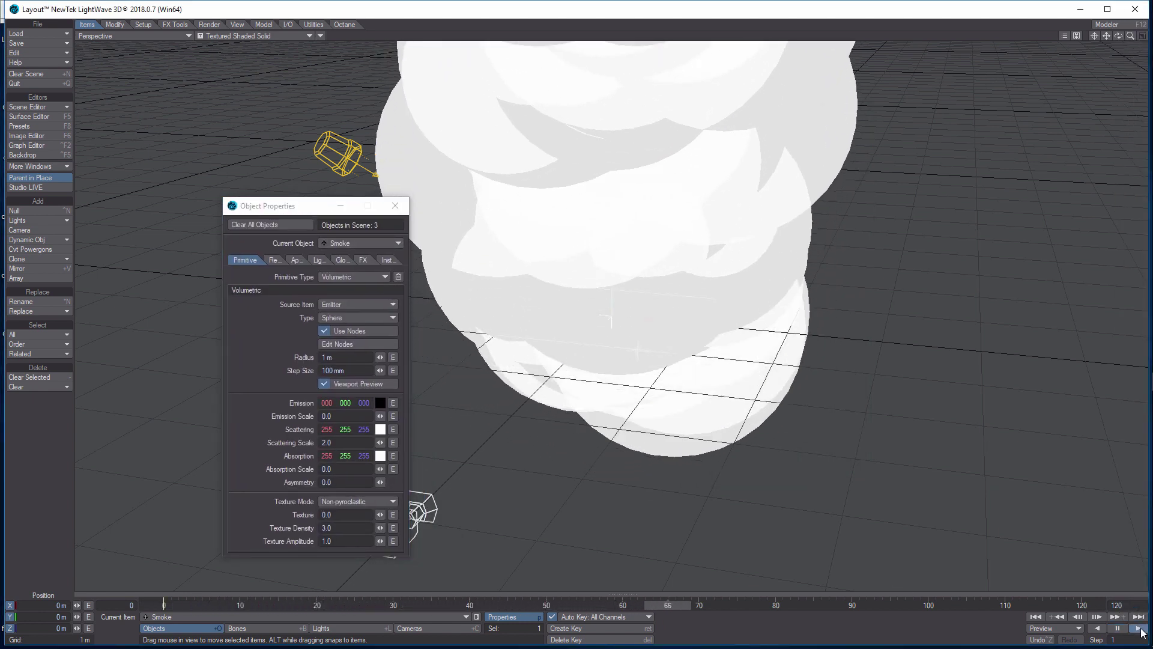
click(1118, 629)
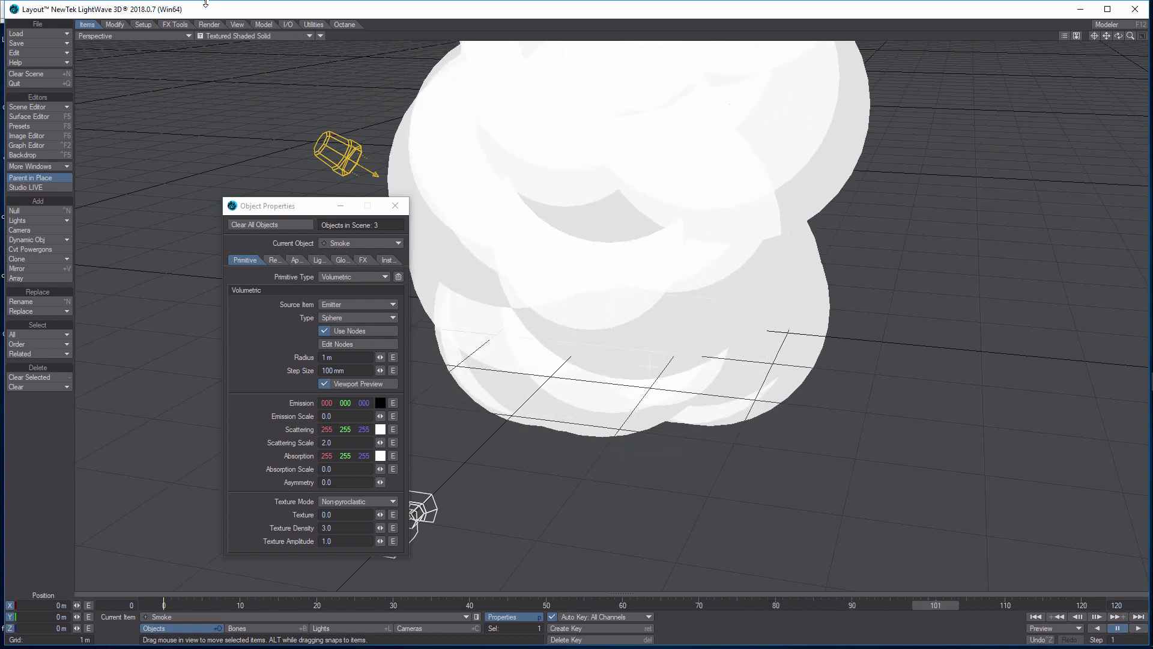
click(308, 36)
click(295, 89)
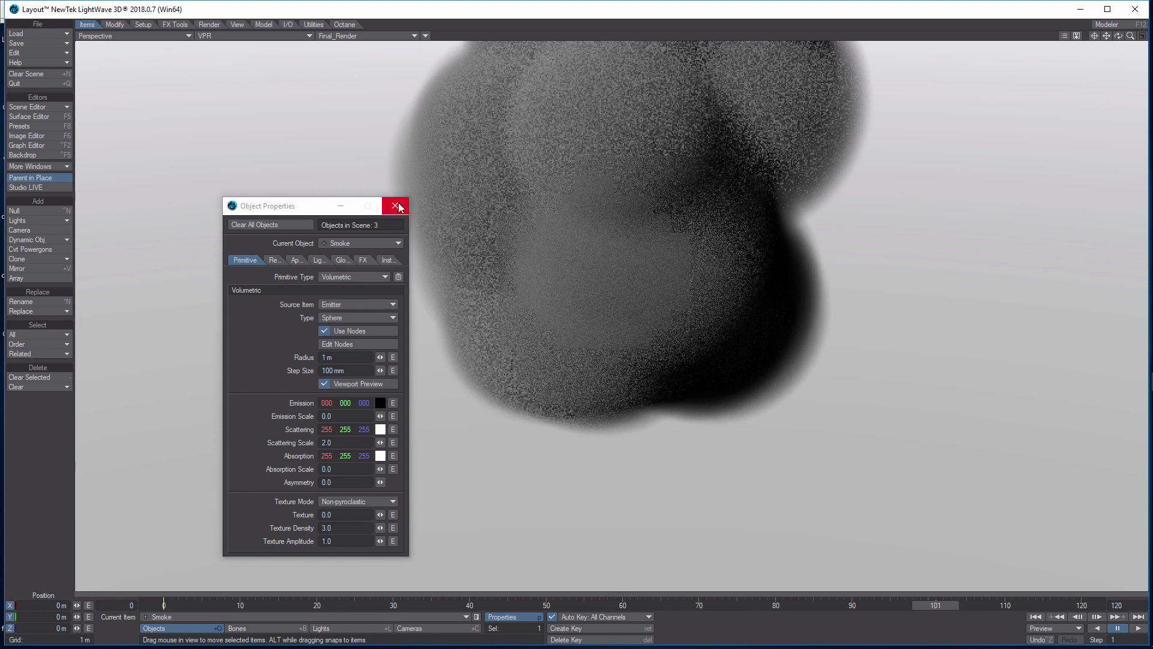
Step: Turn off the gradient backdrop so the background renders black
drag(319, 206, 935, 174)
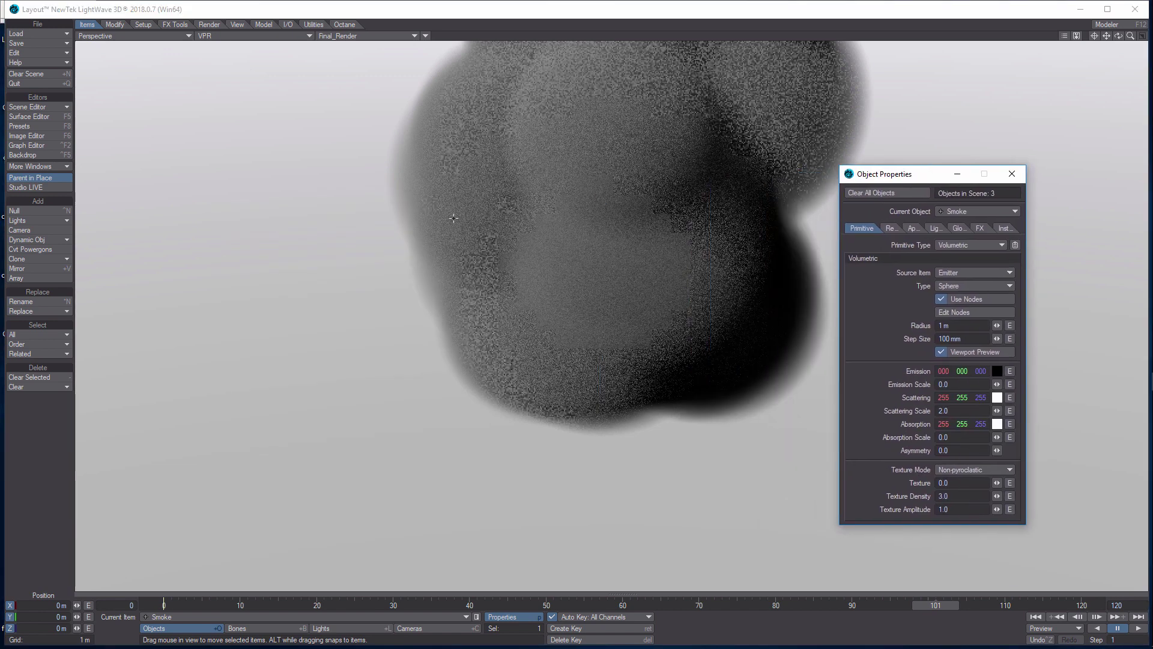
click(31, 155)
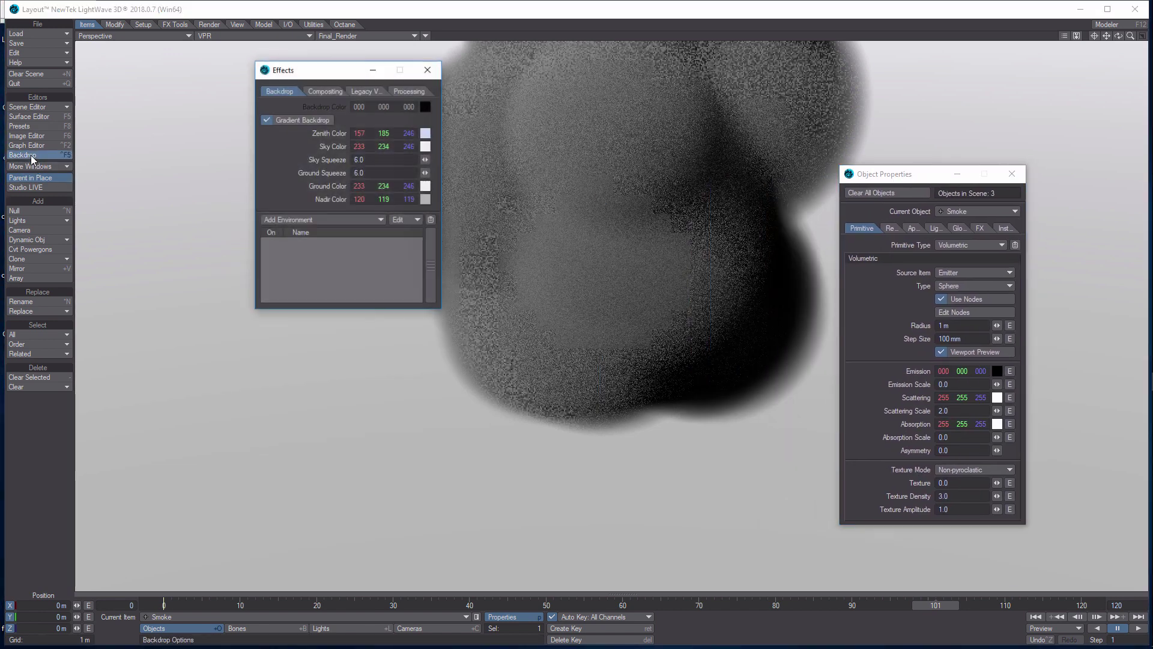
click(265, 119)
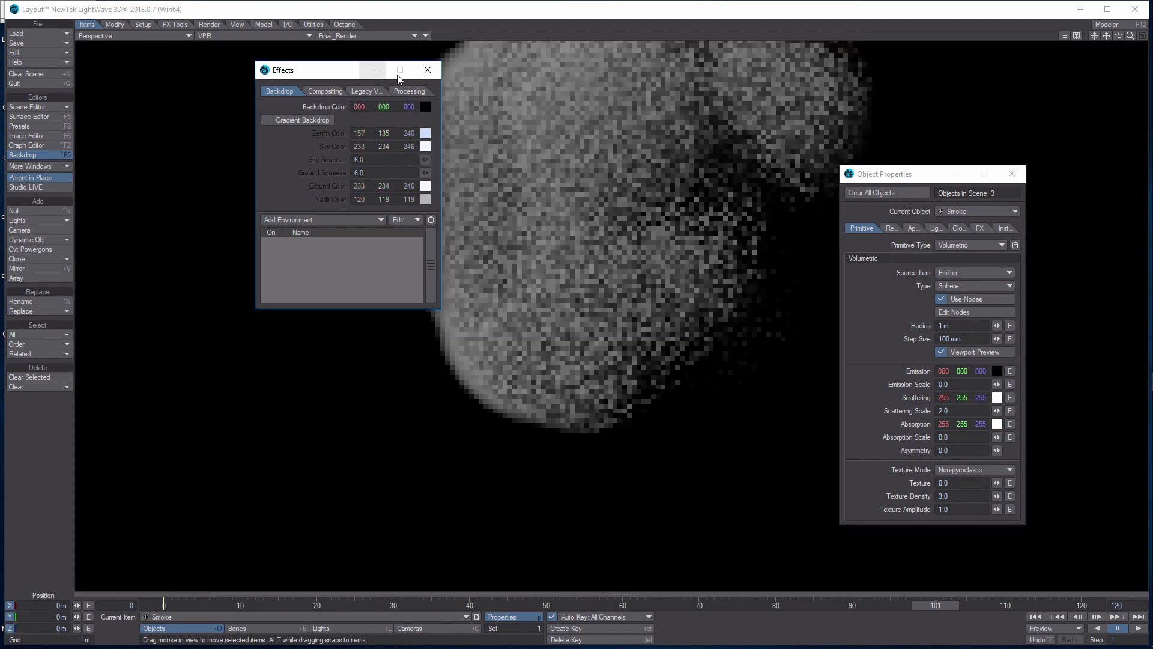
click(428, 71)
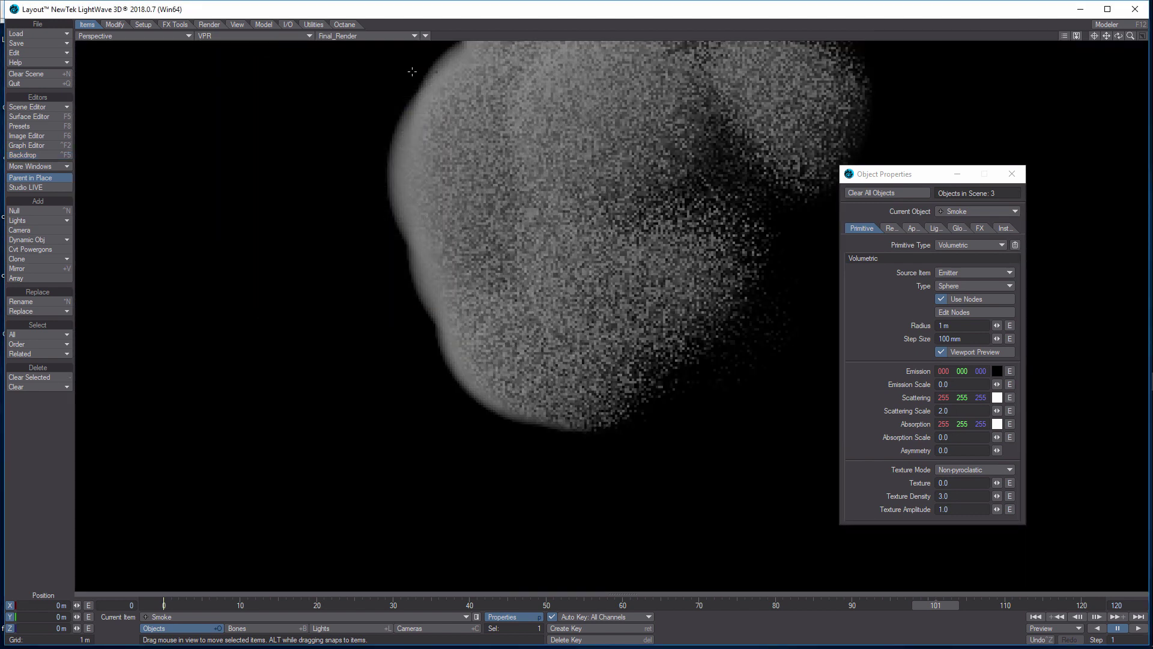
Step: Enable Interpolated global illumination with ISBG Sampling in Render Properties
click(209, 25)
click(36, 210)
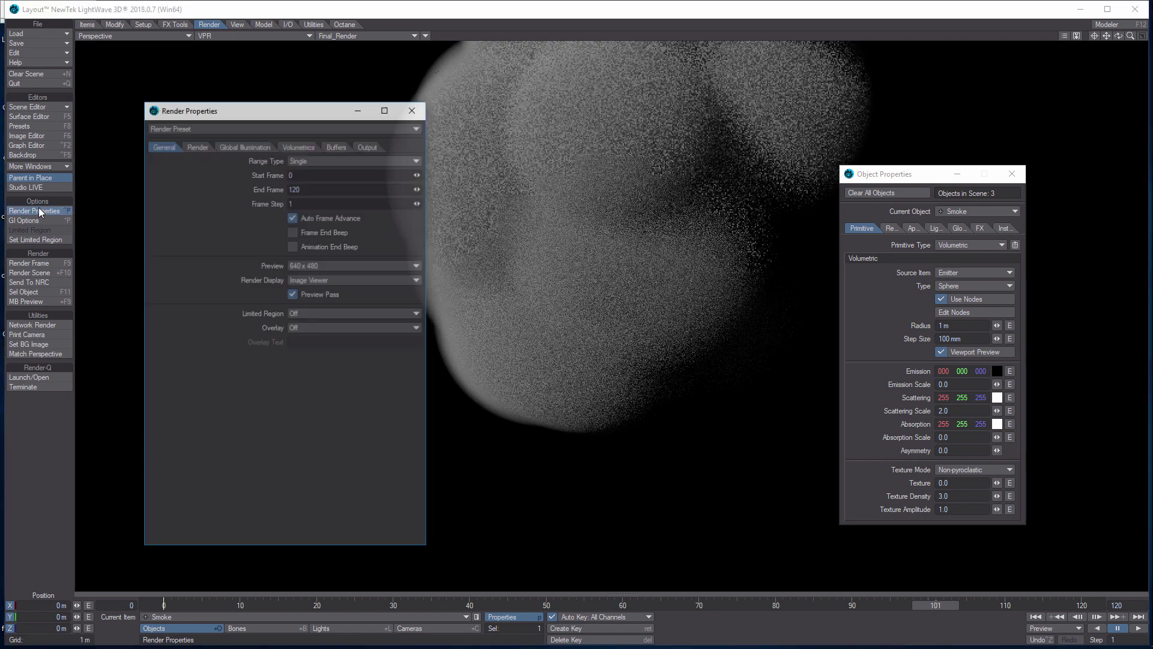
click(235, 145)
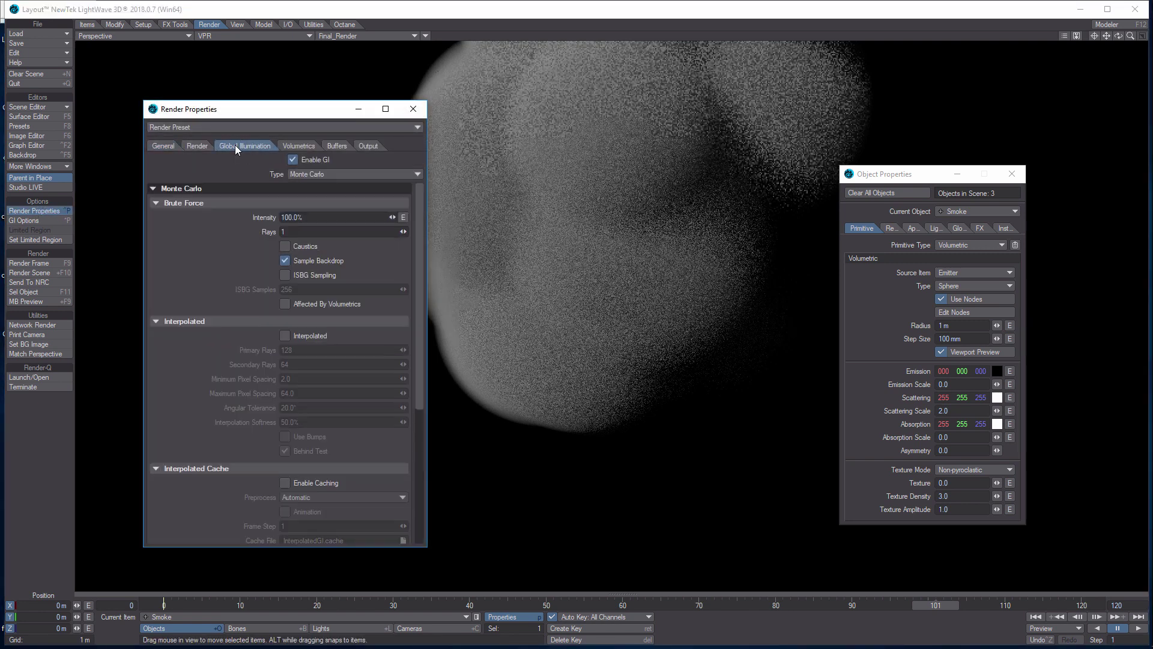
click(285, 335)
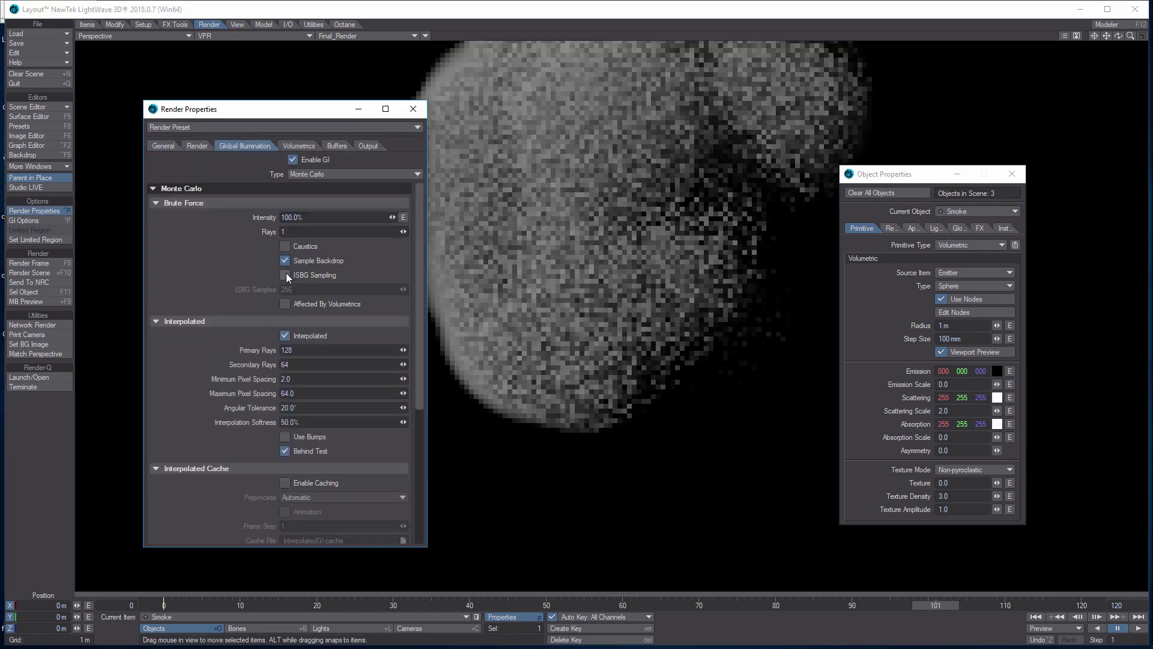
click(284, 274)
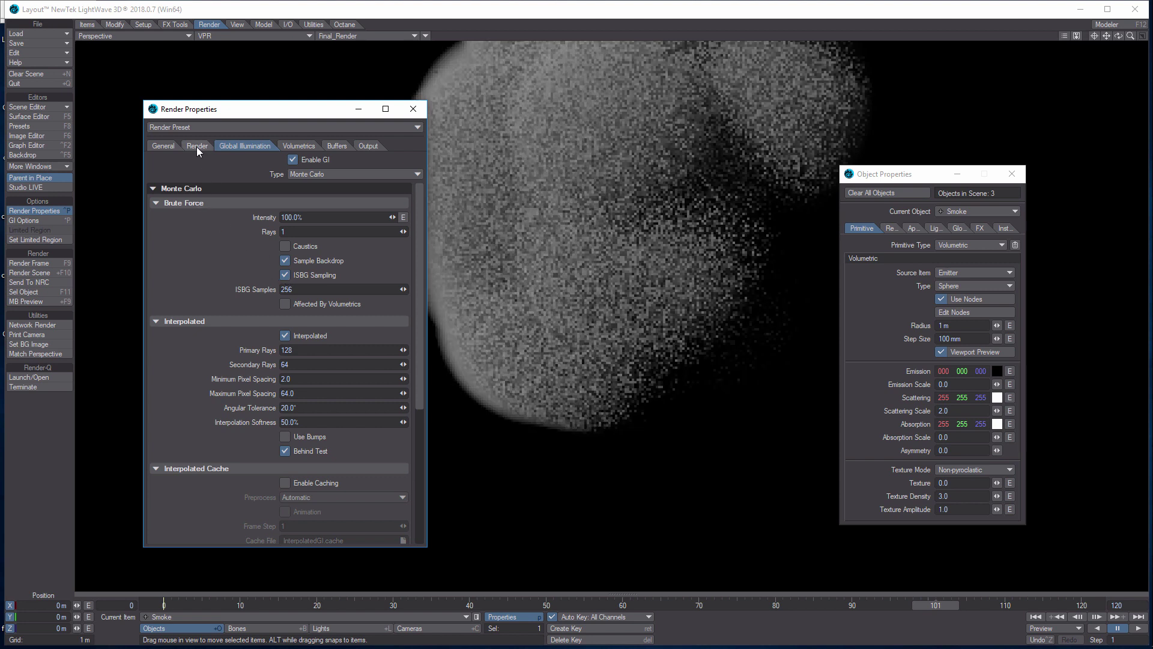
click(198, 146)
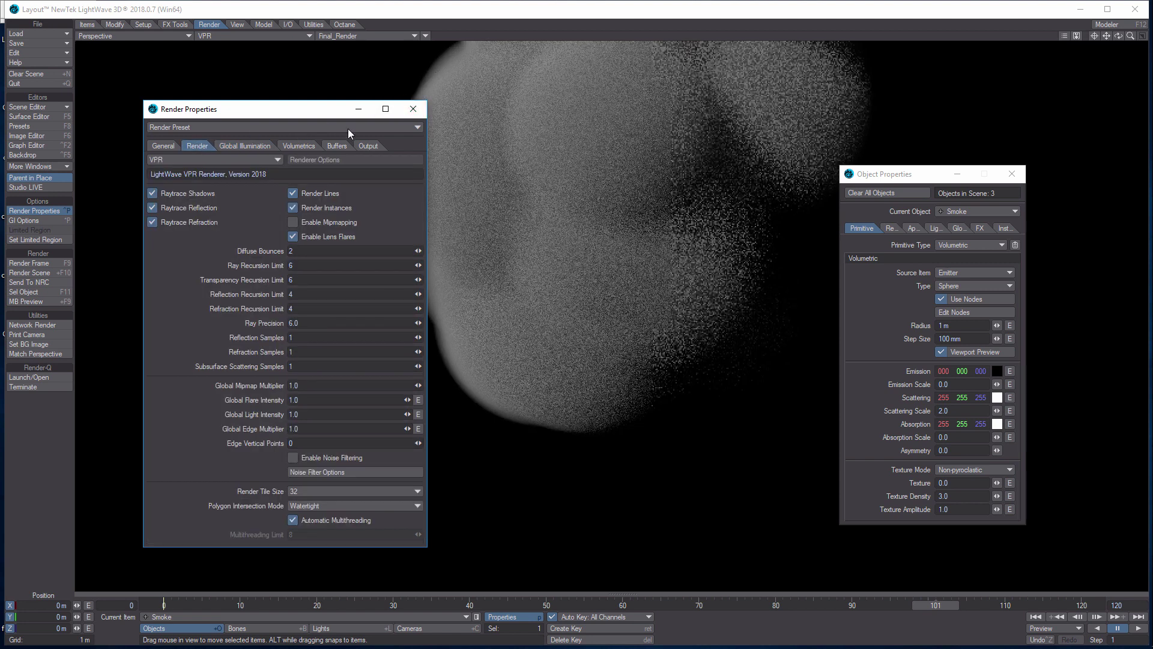
click(413, 109)
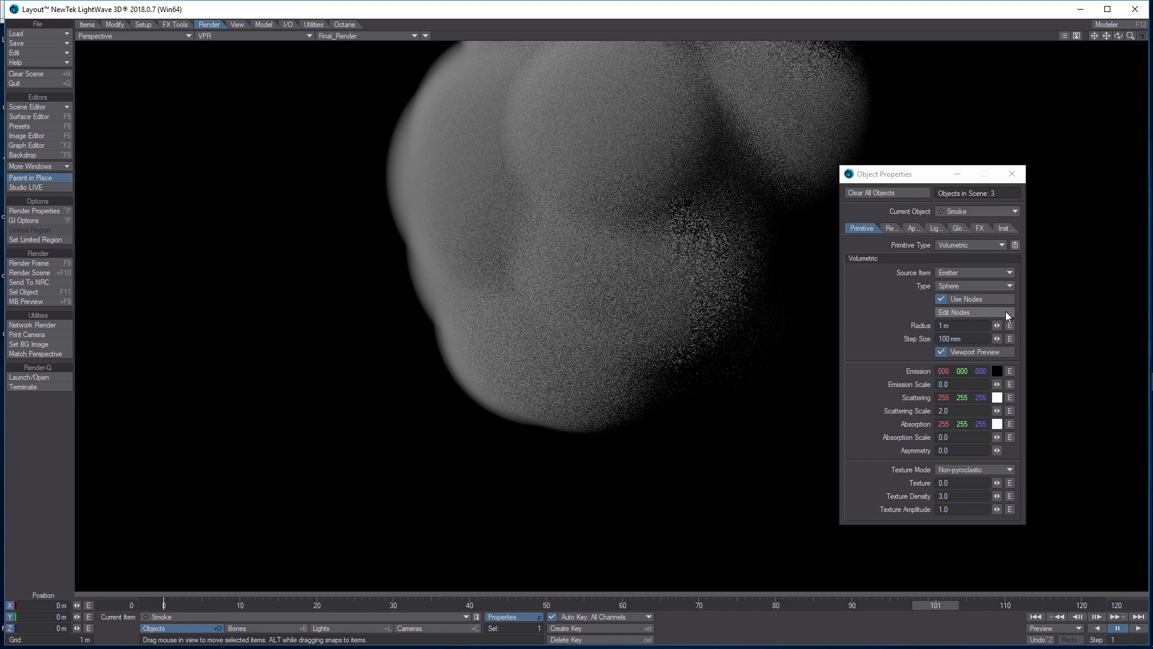
Step: Add a Gradient node to the HyperVoxel Primitive node graph and place it below the others
click(974, 313)
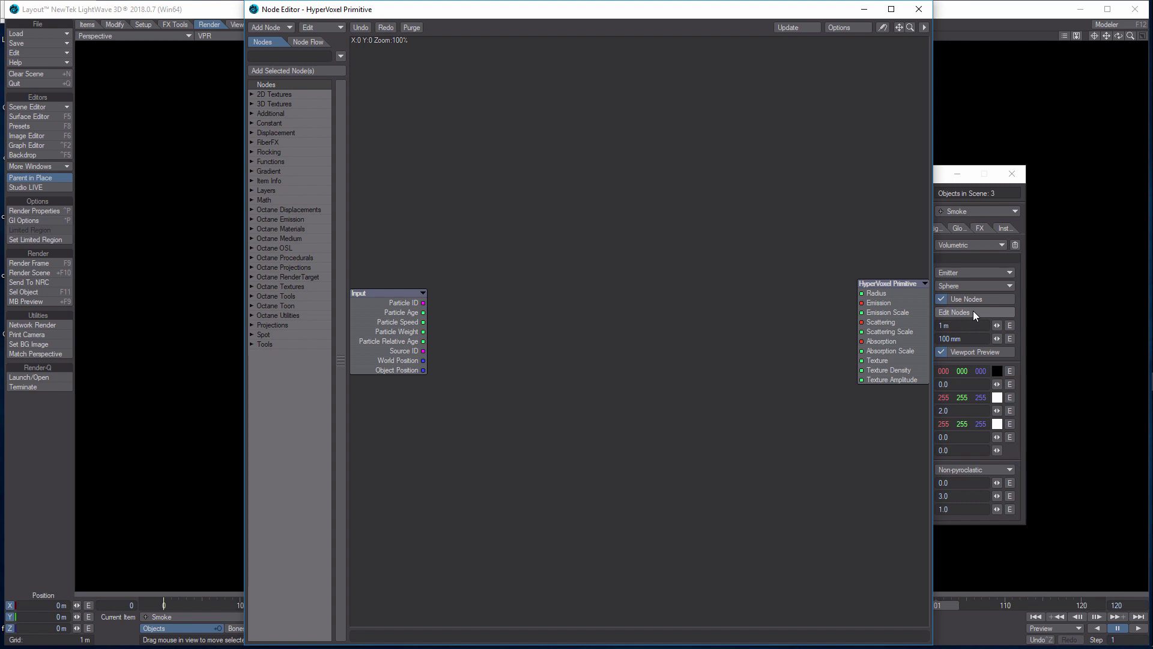
click(275, 56)
text(grad)
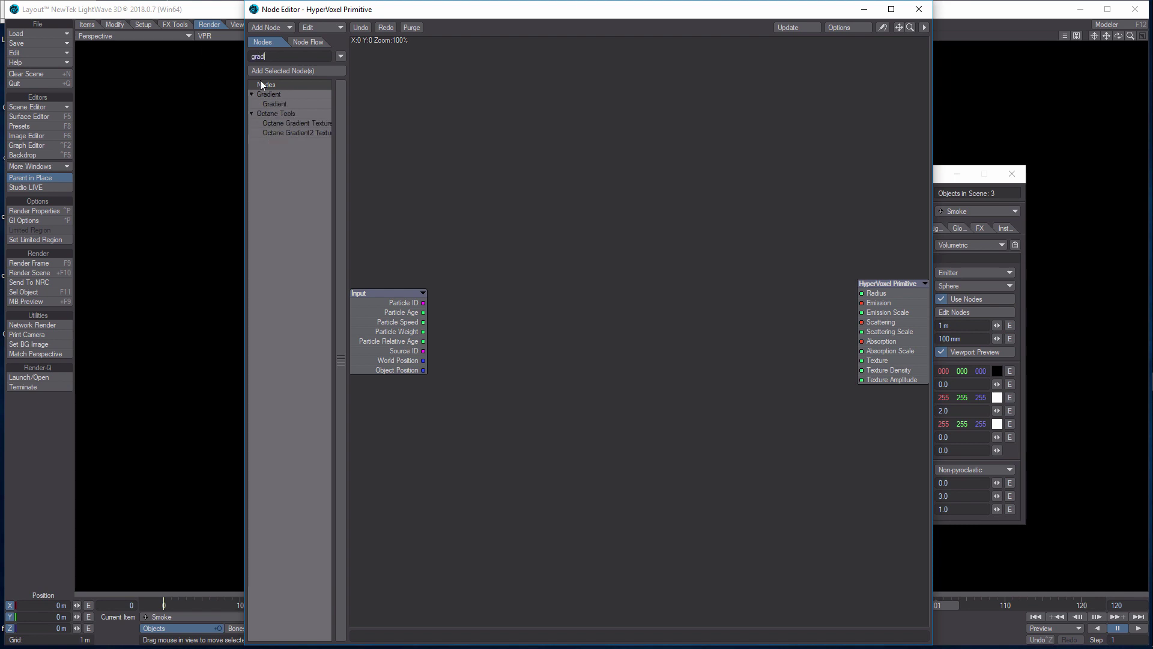
double_click(288, 106)
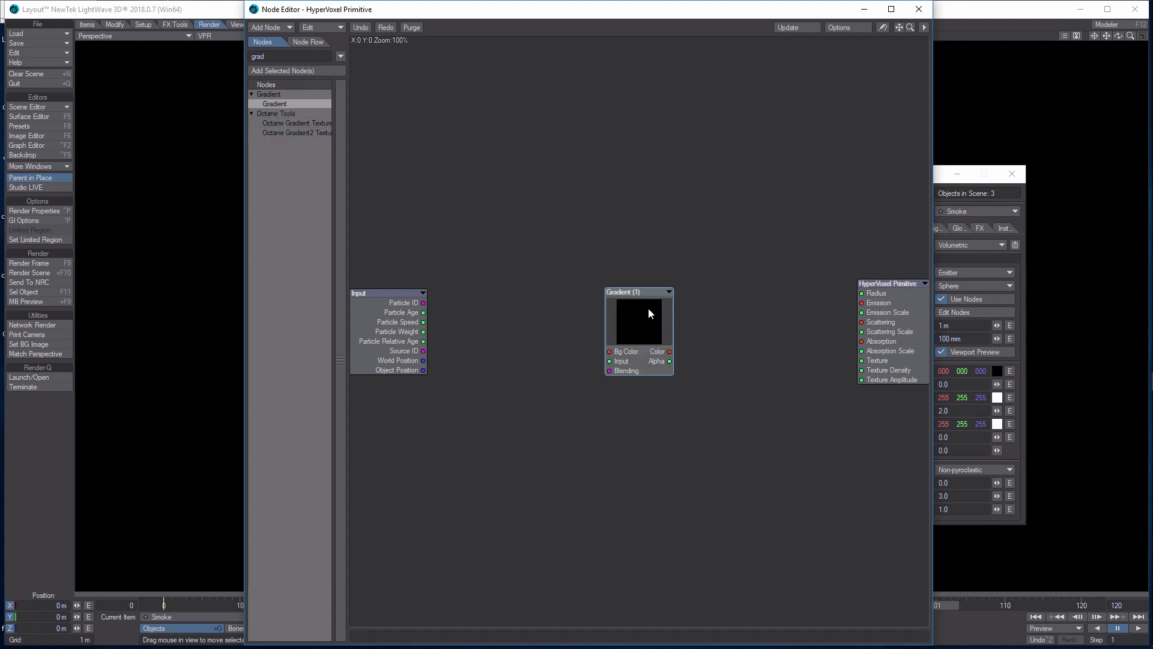
drag(646, 298, 507, 457)
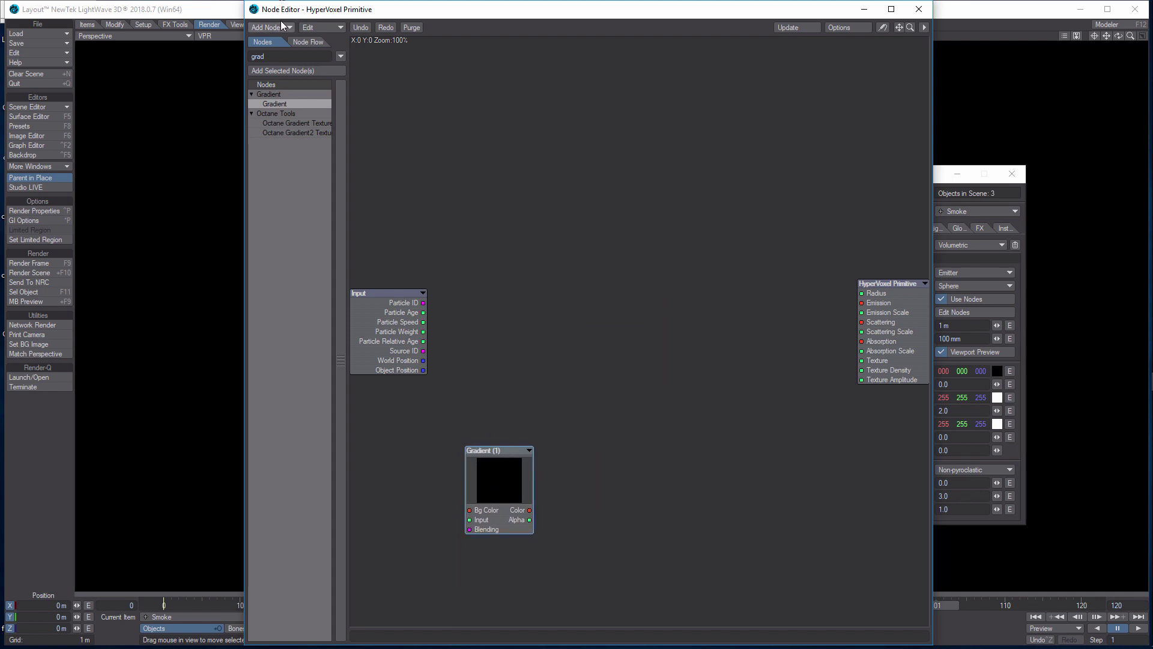
Step: Add a Turbulence node to the node graph
click(282, 56)
text(tur)
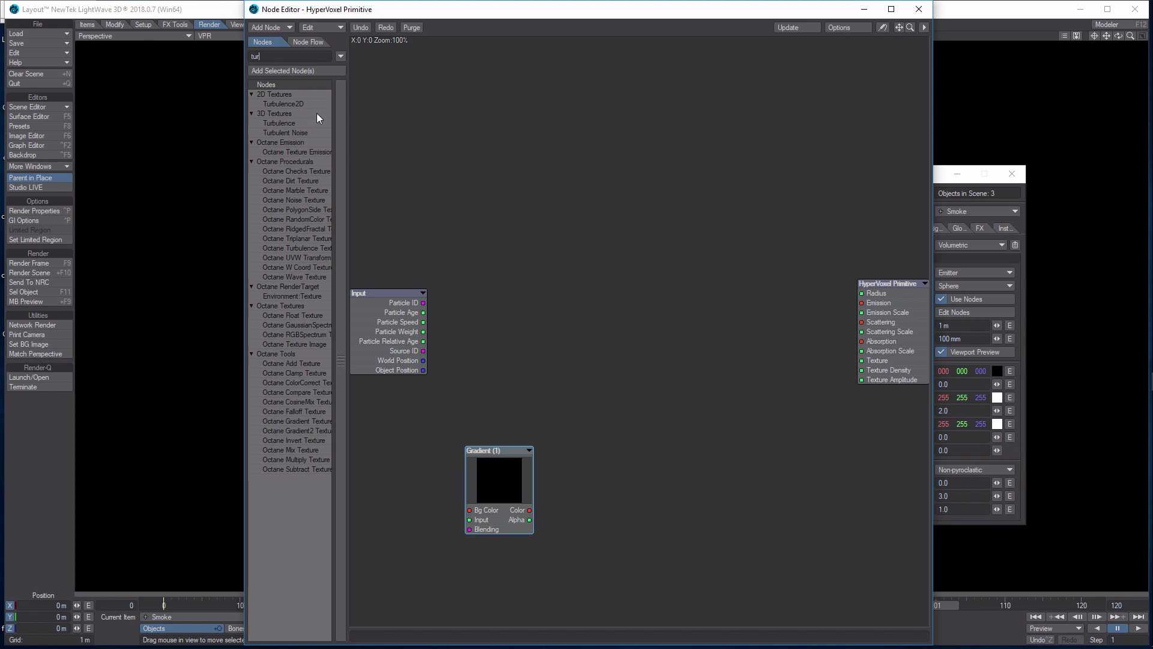
double_click(279, 124)
Step: Add a Random Vector node near Input and arrange the Turbulence, Gradient and HyperVoxel nodes
drag(664, 286, 566, 140)
key(ctrl+a)
text(rand)
drag(290, 143, 635, 303)
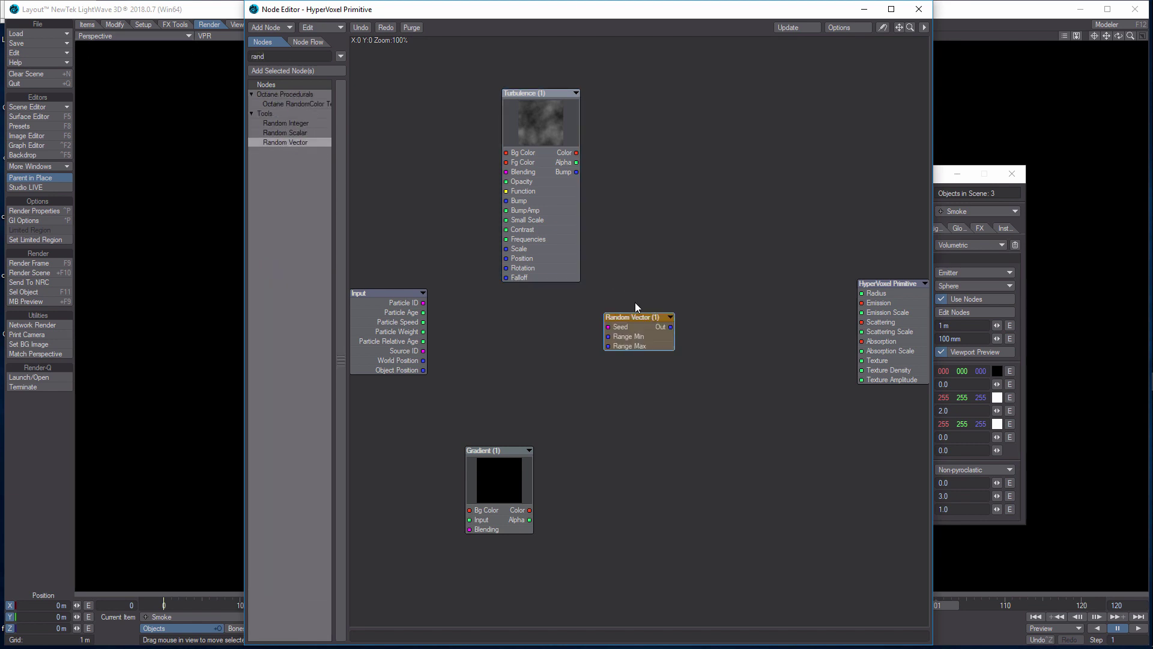
drag(664, 341, 528, 384)
drag(527, 491, 562, 491)
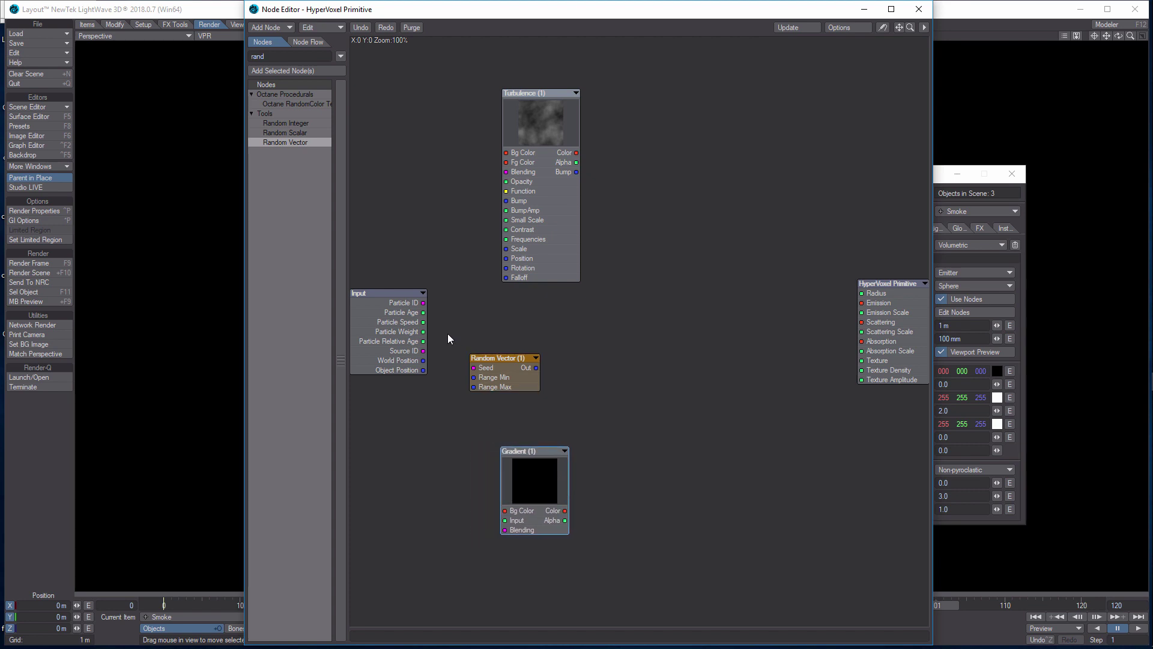
drag(924, 303, 752, 296)
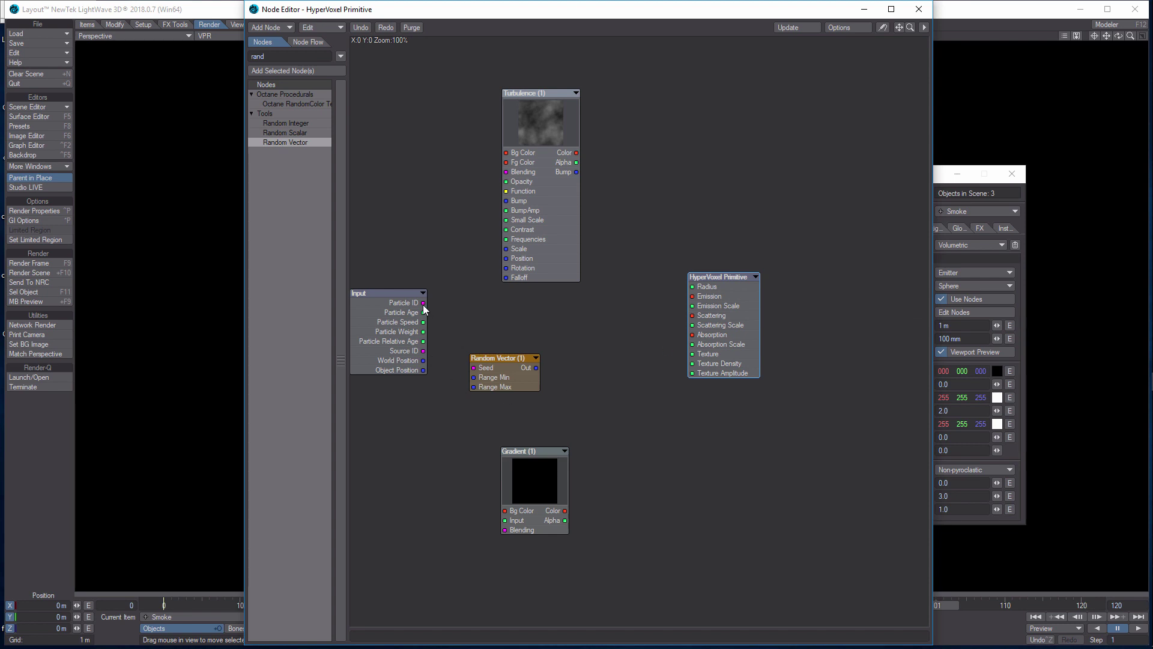
Step: Wire Particle ID to Random Vector Seed, Relative Age to Gradient, and Random Vector to Turbulence Position and Rotation
drag(424, 305, 477, 367)
drag(448, 428, 509, 524)
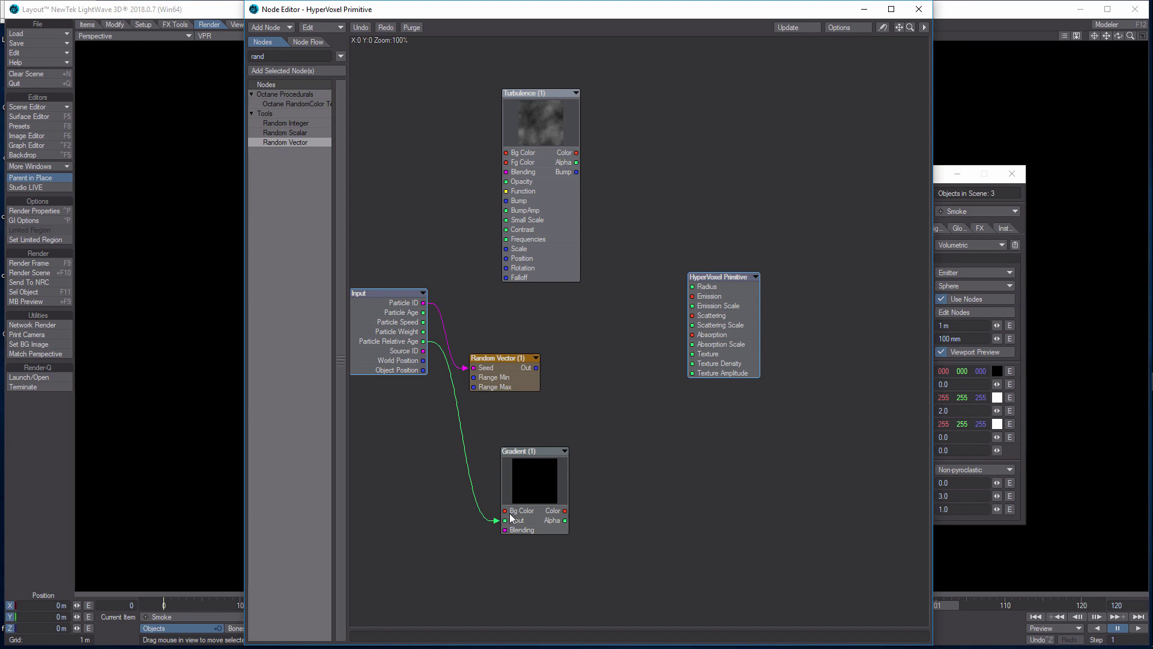
drag(536, 367, 506, 259)
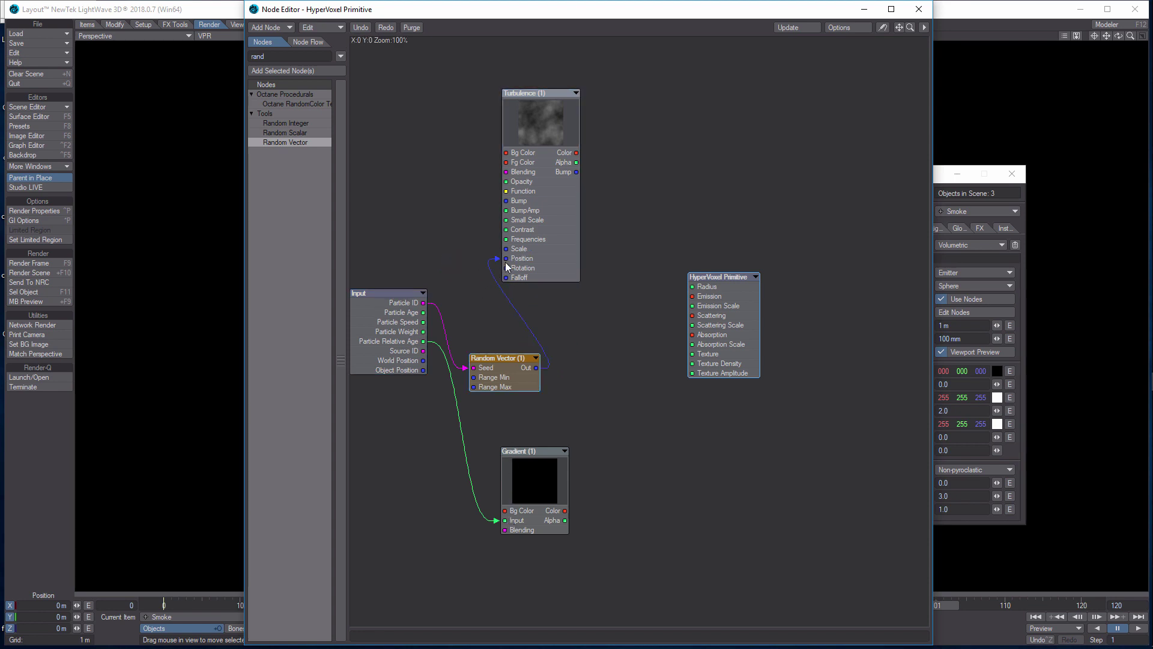
drag(571, 243, 622, 256)
drag(542, 367, 567, 280)
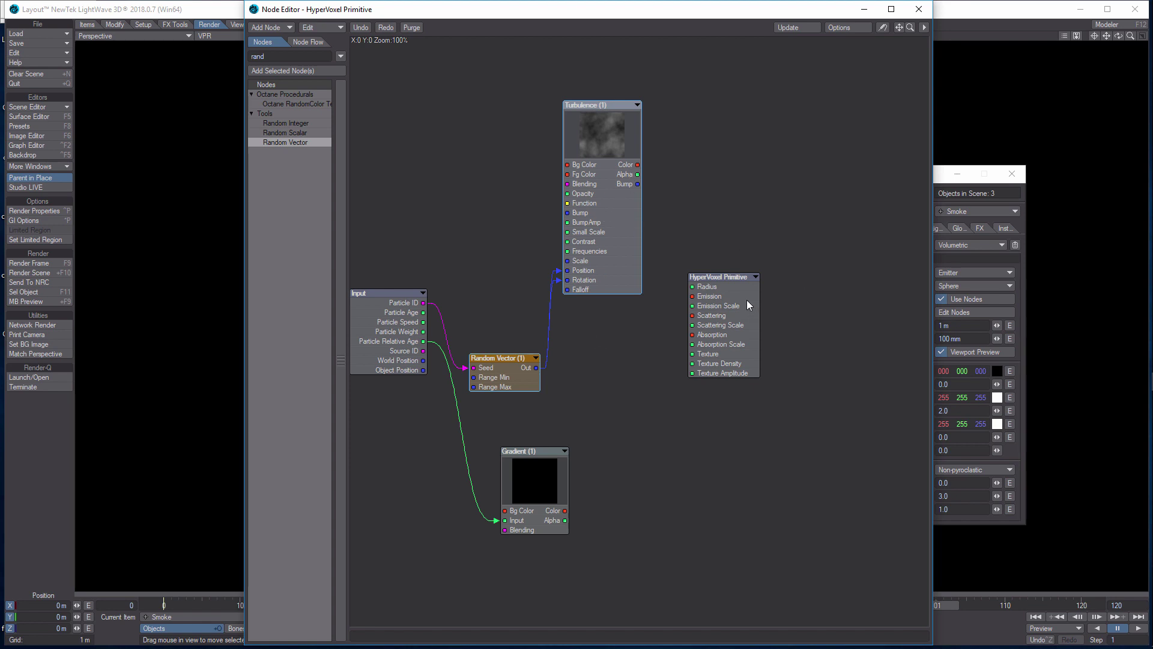
Step: Connect Turbulence to Scattering, Absorption Scale and Texture, and Gradient Alpha to Radius
drag(747, 305, 800, 291)
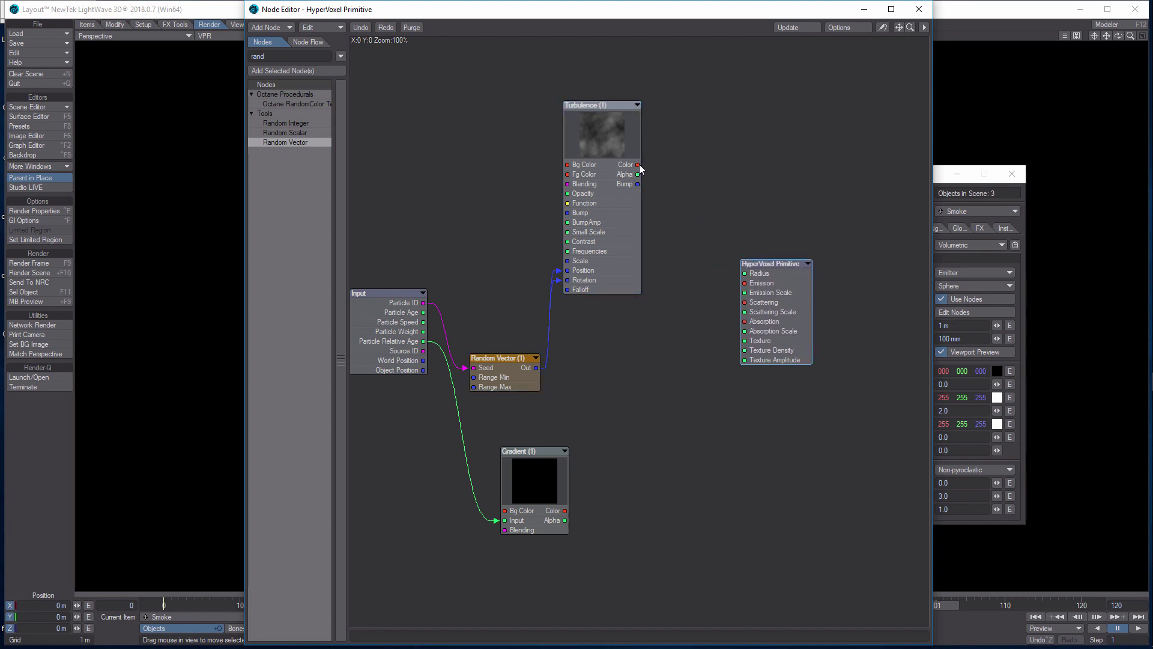
drag(637, 165, 736, 302)
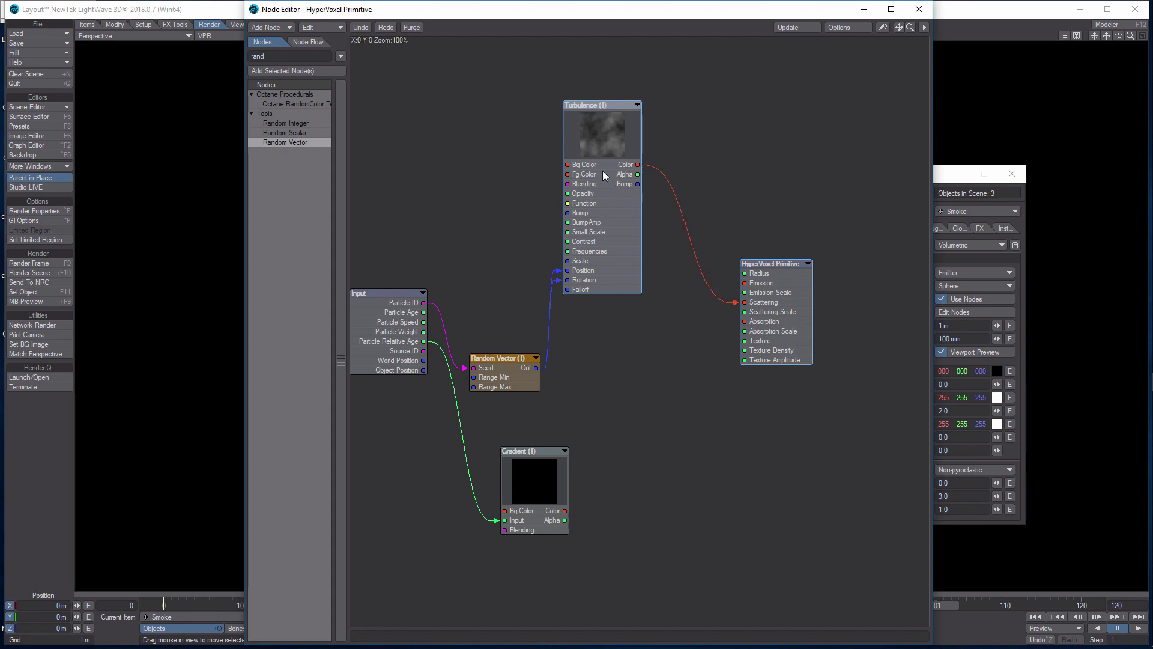
drag(643, 175, 745, 332)
drag(638, 175, 738, 341)
drag(567, 520, 745, 274)
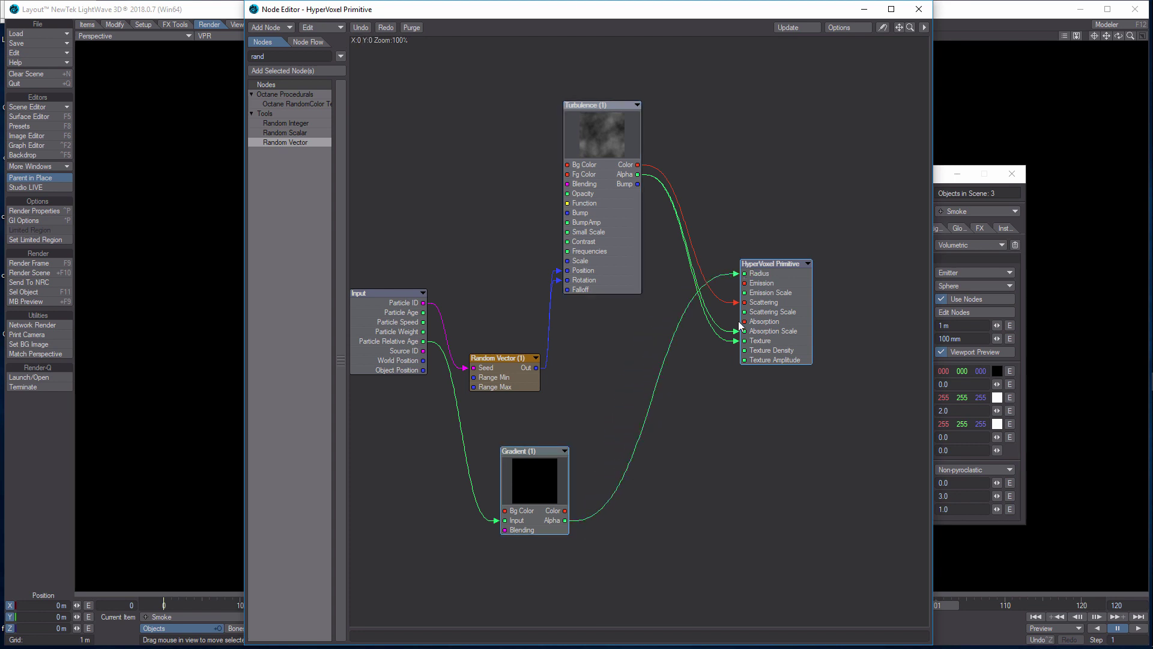
drag(508, 358, 494, 277)
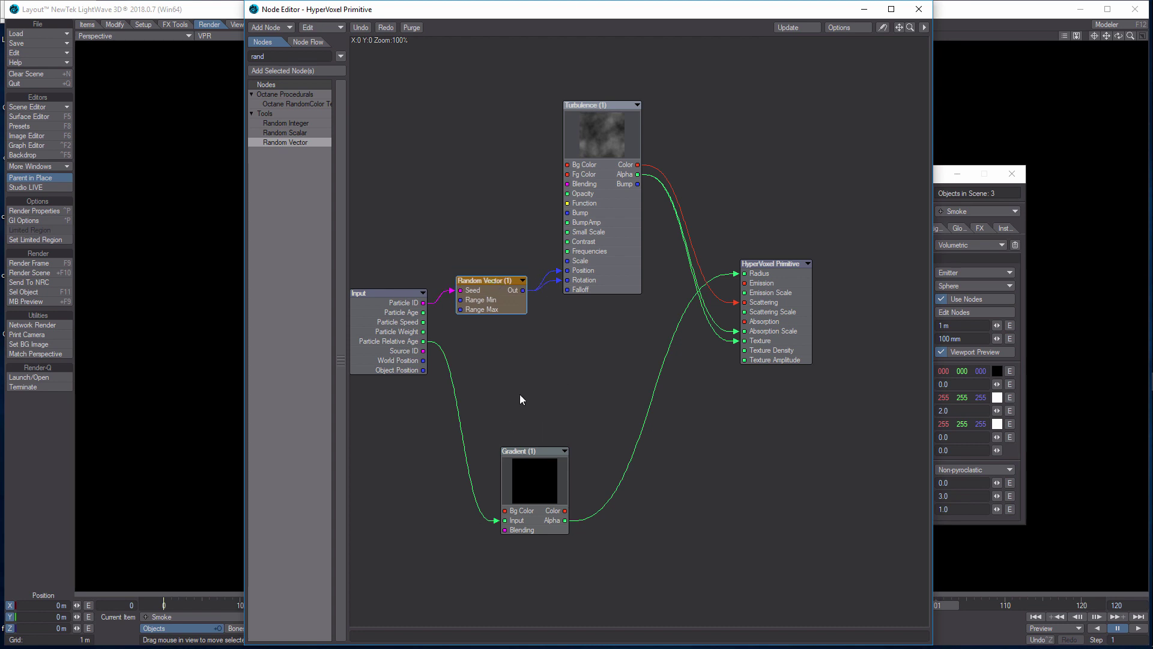
Step: Set the Gradient's first key to 0% alpha and add a second key at 75%
double_click(538, 477)
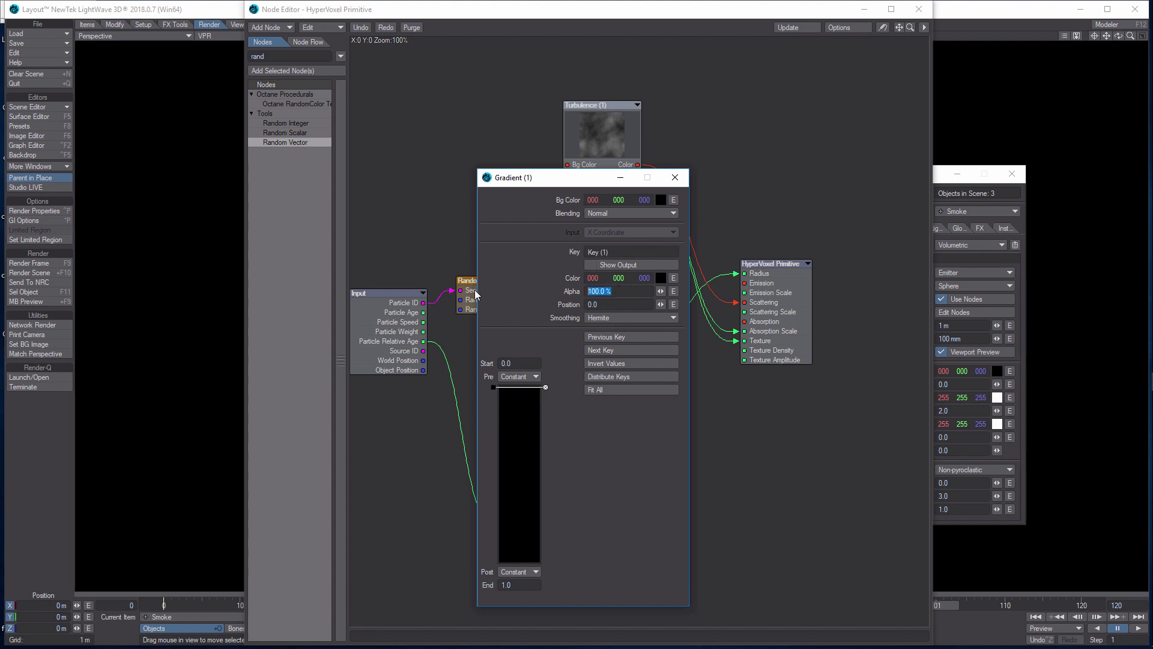
text(0)
key(Tab)
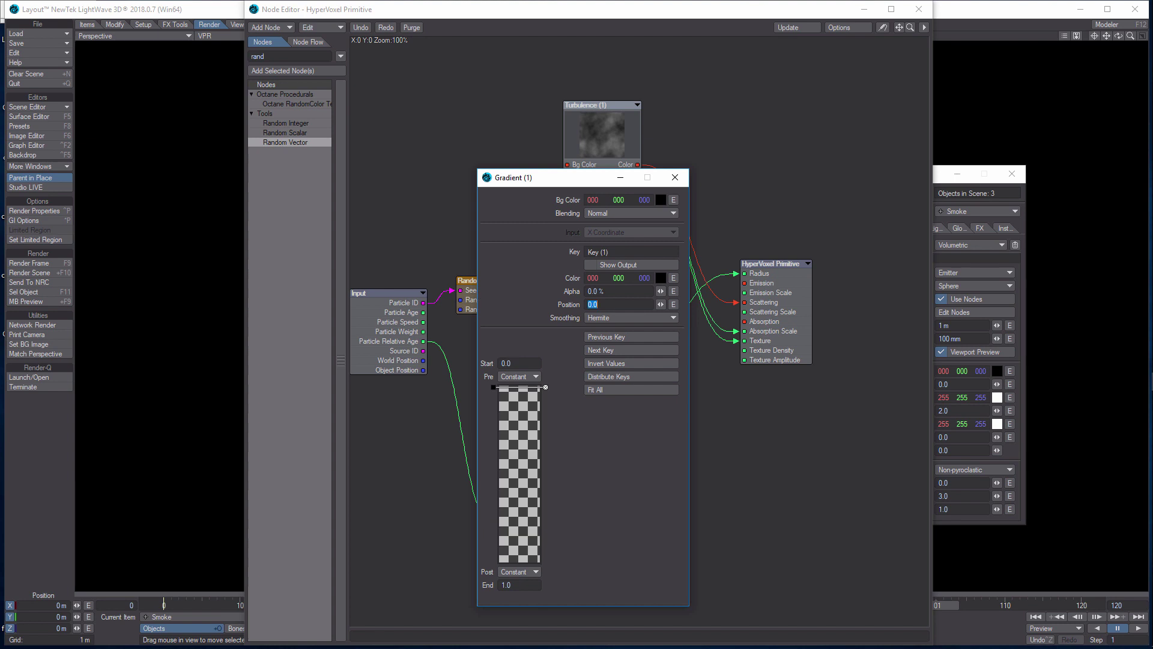
click(530, 417)
click(605, 292)
text(75)
key(Tab)
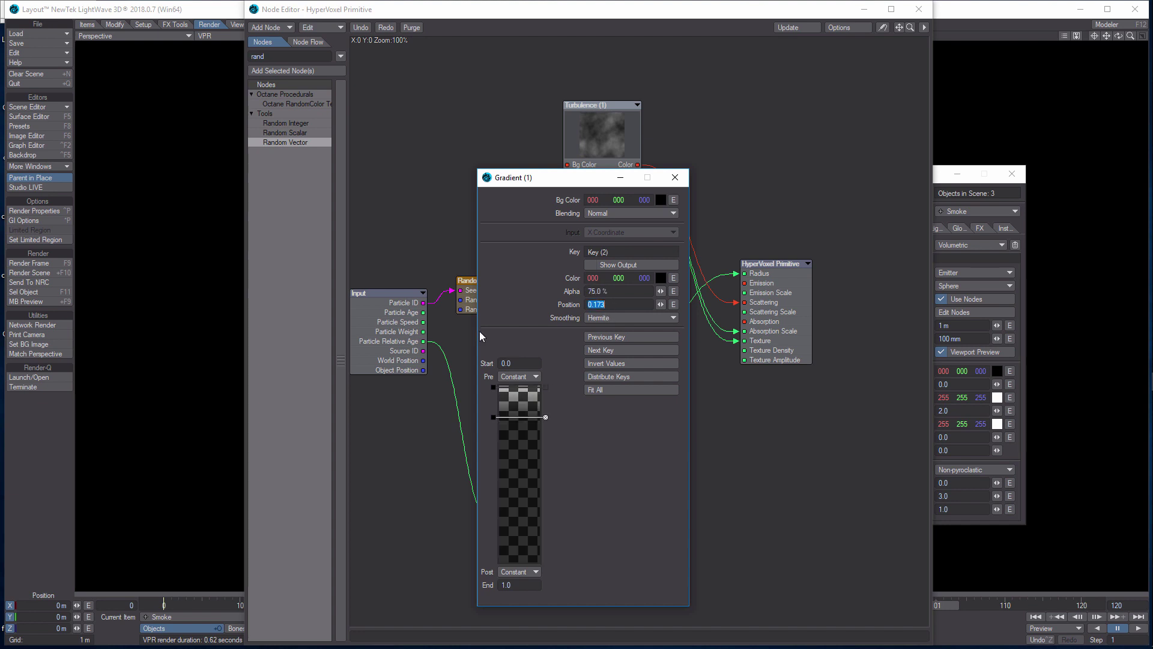
Step: Add a third gradient key at 100% alpha and a fourth near the end at 200%
click(532, 454)
click(624, 291)
text(100)
key(Tab)
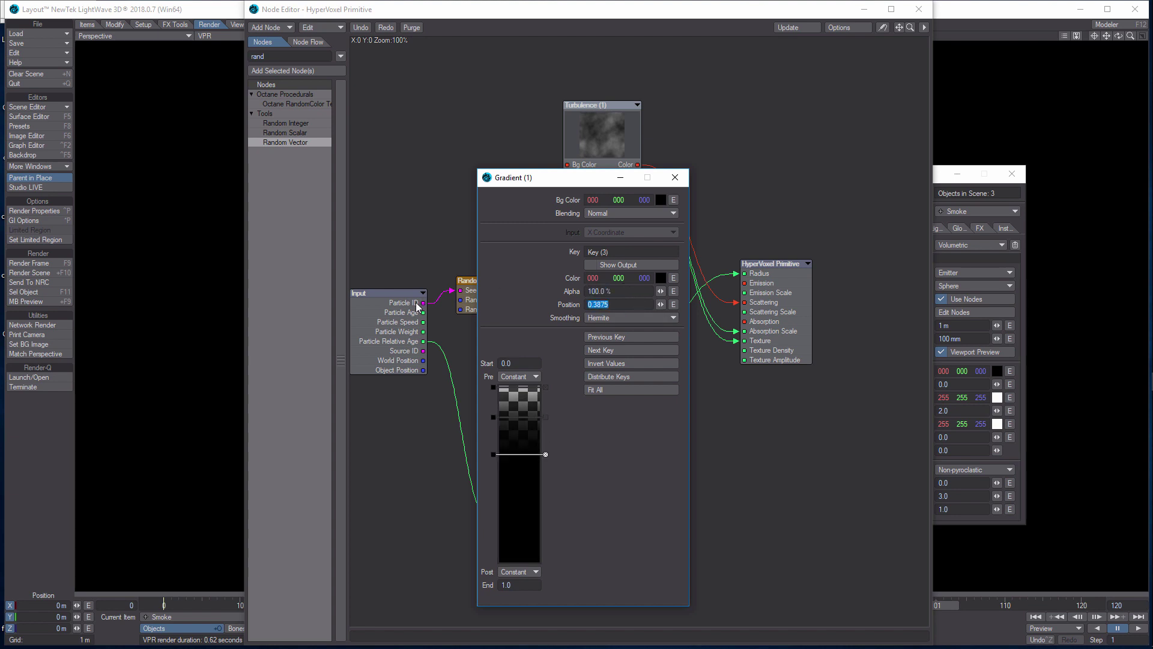
click(523, 560)
click(613, 292)
text(200)
key(Tab)
Step: Give the Turbulence node Small Scale 0.65, Contrast 50%, Frequencies 12 and reference object Ref
click(675, 178)
double_click(610, 133)
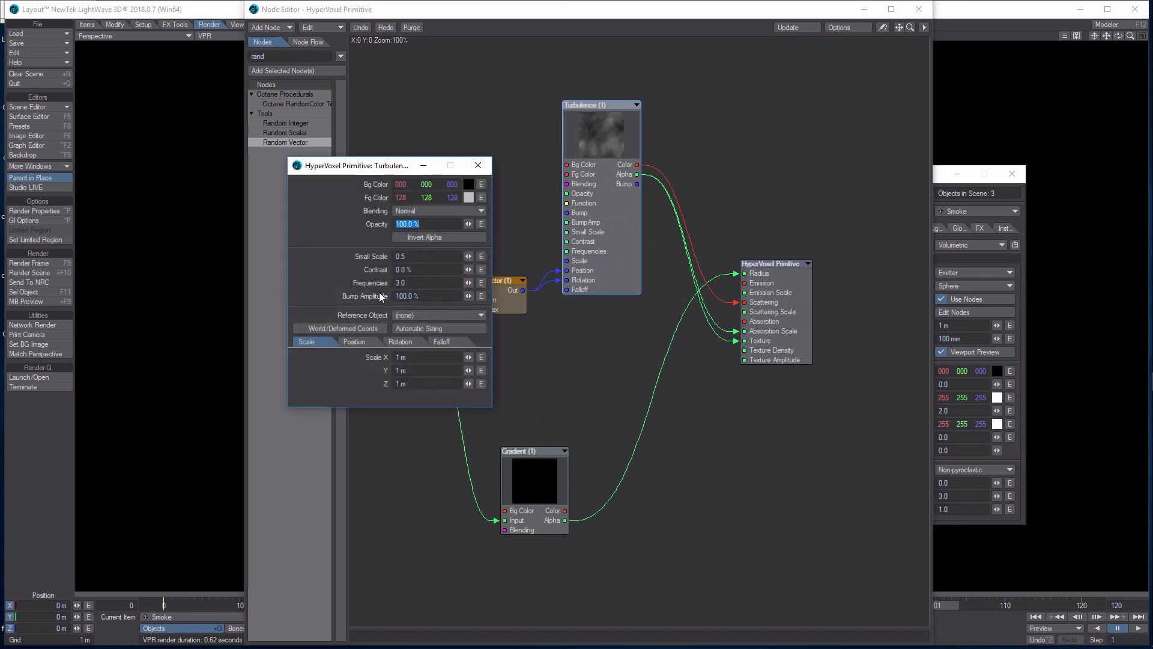
key(Tab)
text(0.65)
key(Tab)
text(50)
key(Tab)
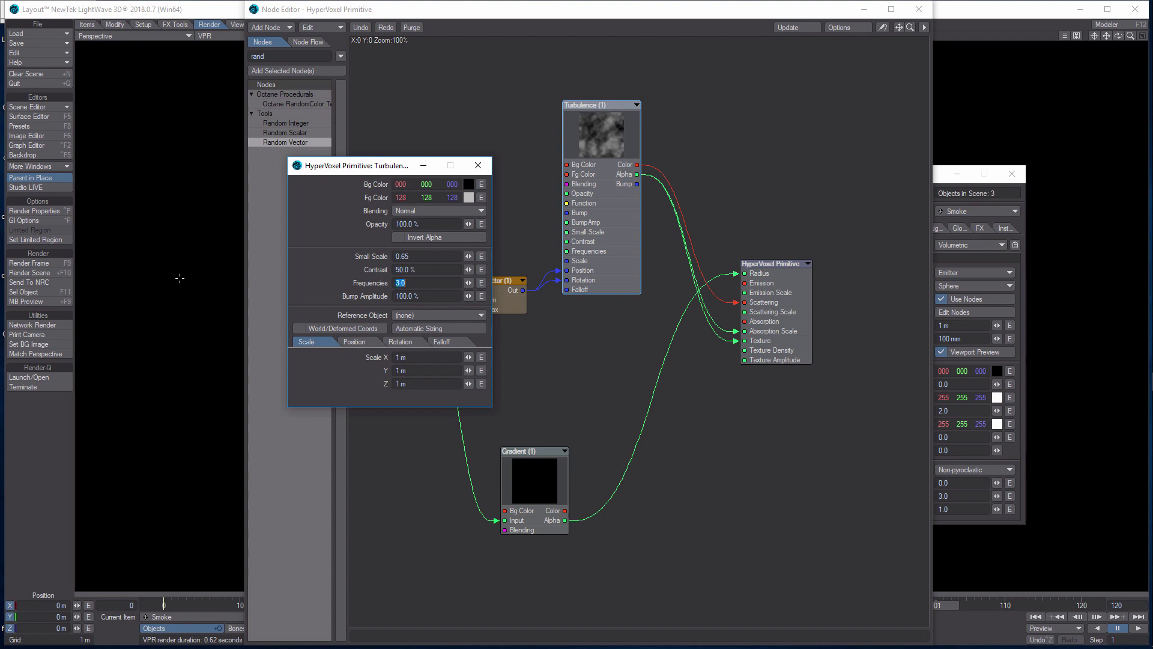
text(12)
click(481, 316)
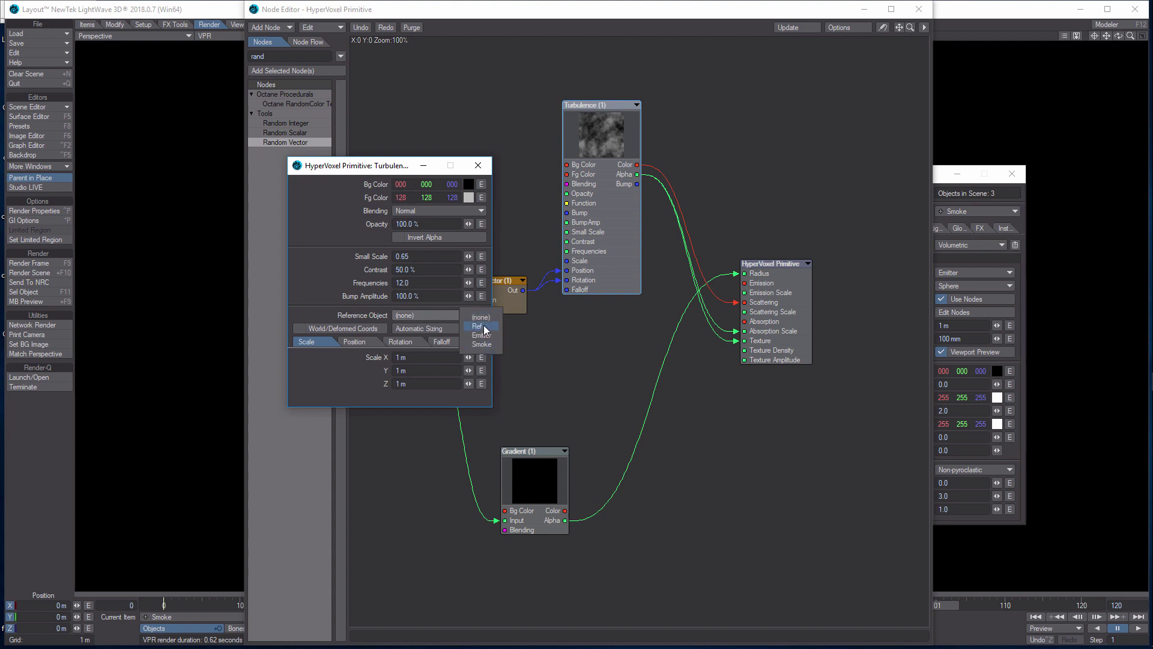
click(485, 325)
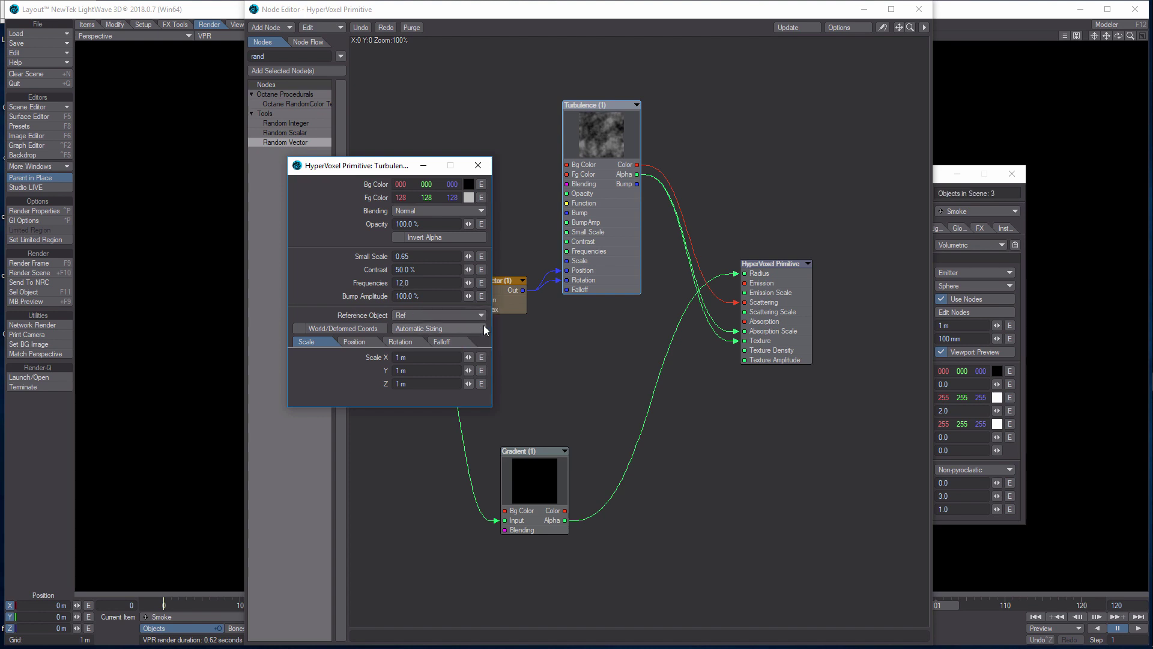
click(478, 165)
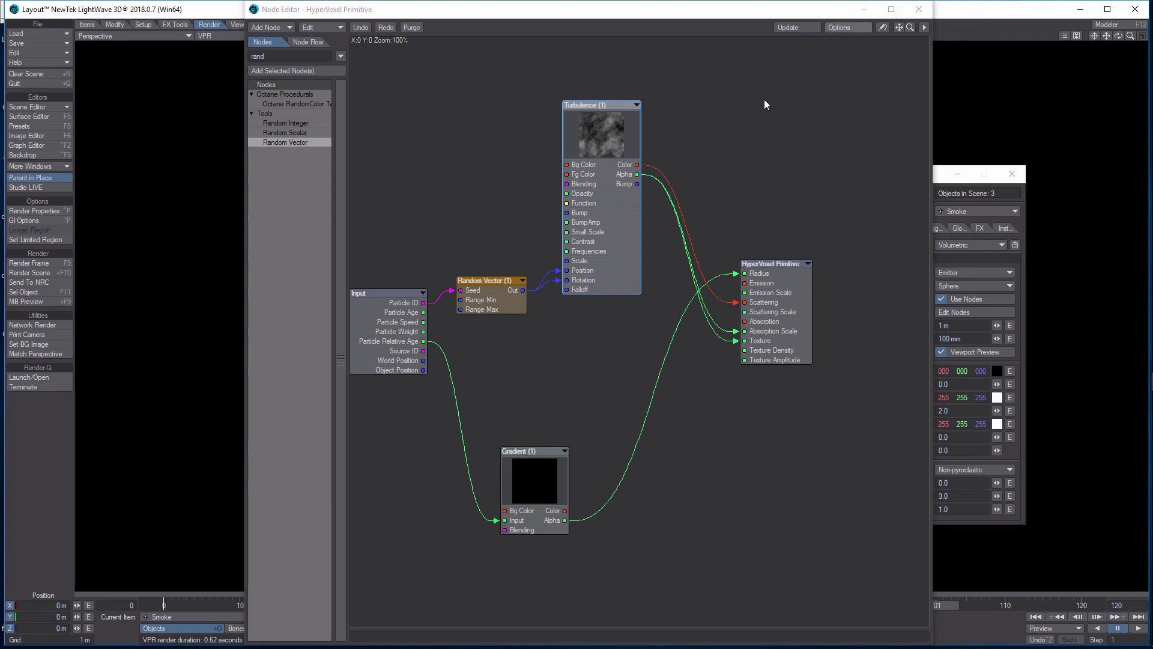
Step: Open the Random Vector node's settings to review its min and max range, then close them
double_click(496, 293)
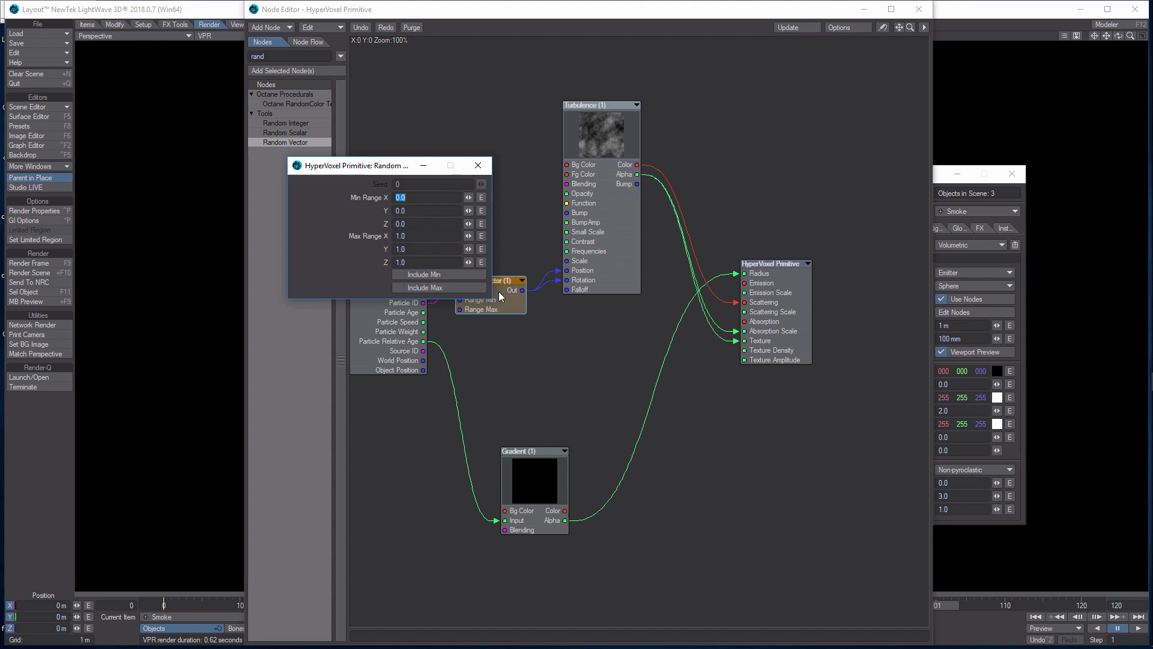
click(479, 166)
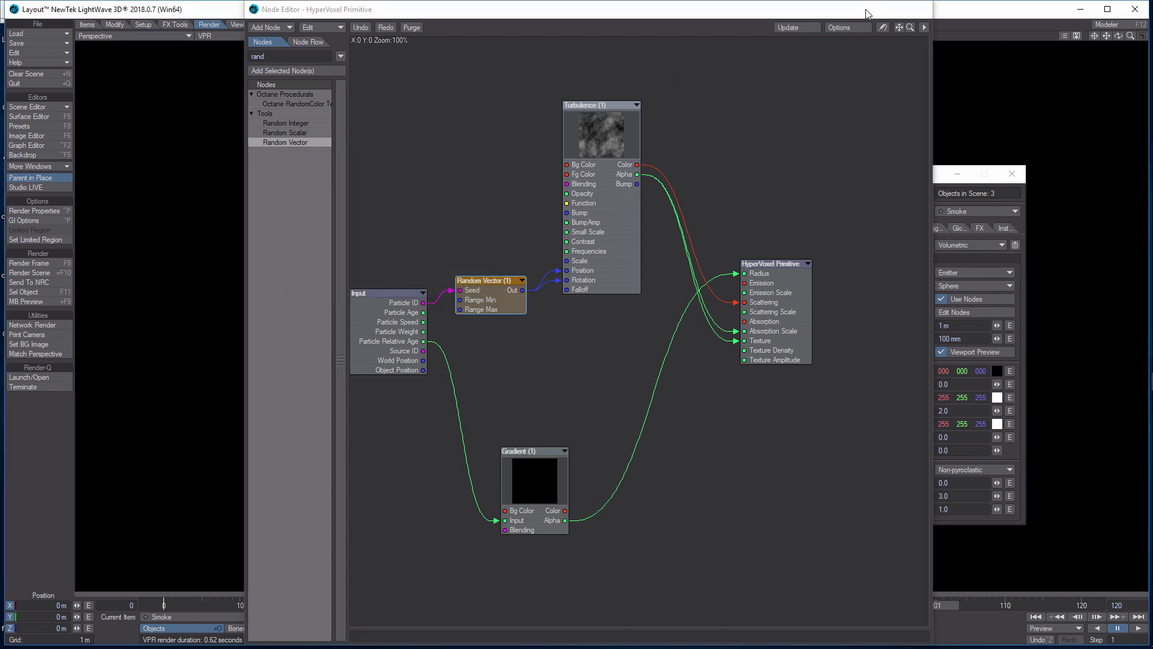
Step: Hide the Node Editor and Object Properties, then replay the smoke in VPR and pause at frame 43
click(864, 9)
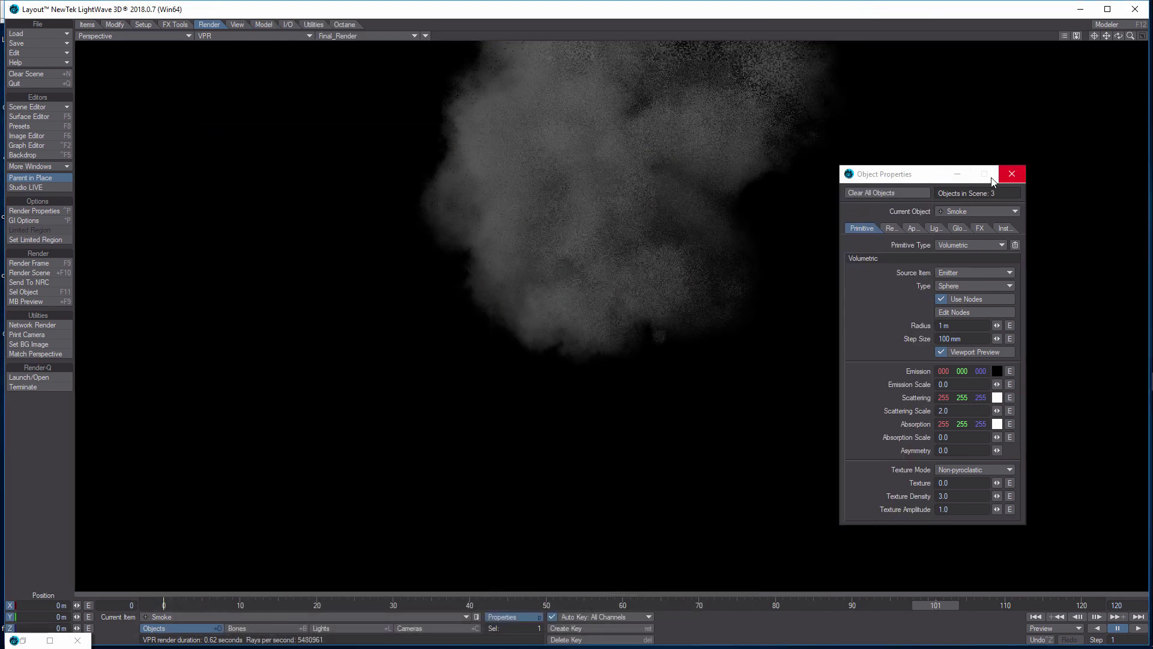
click(962, 177)
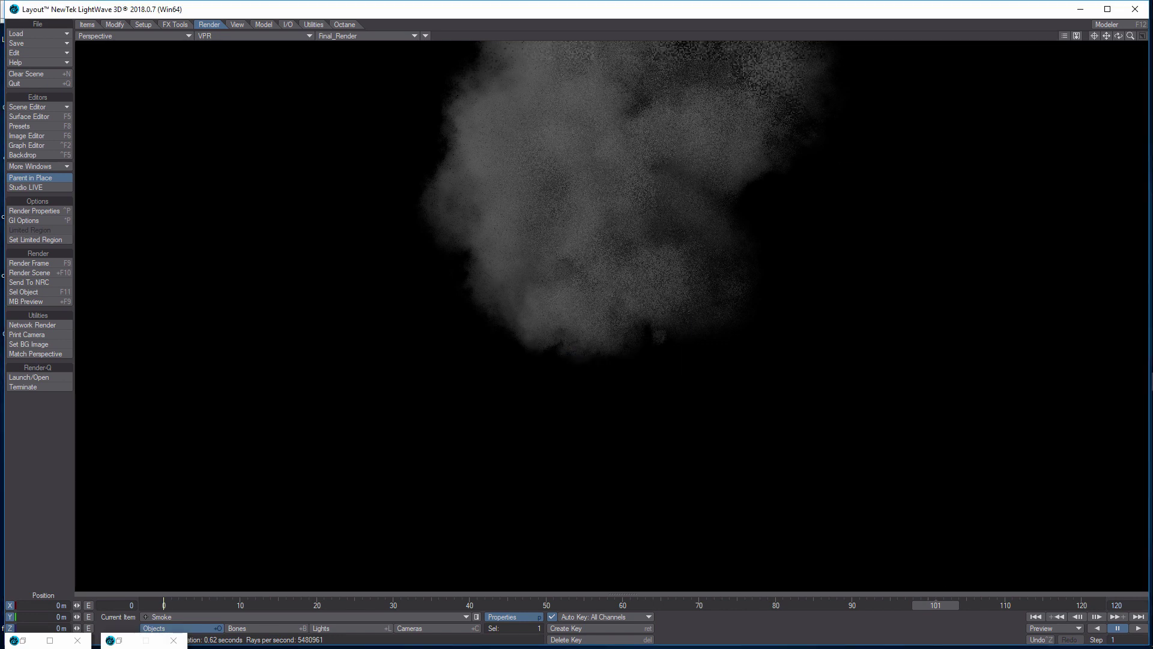
click(1137, 628)
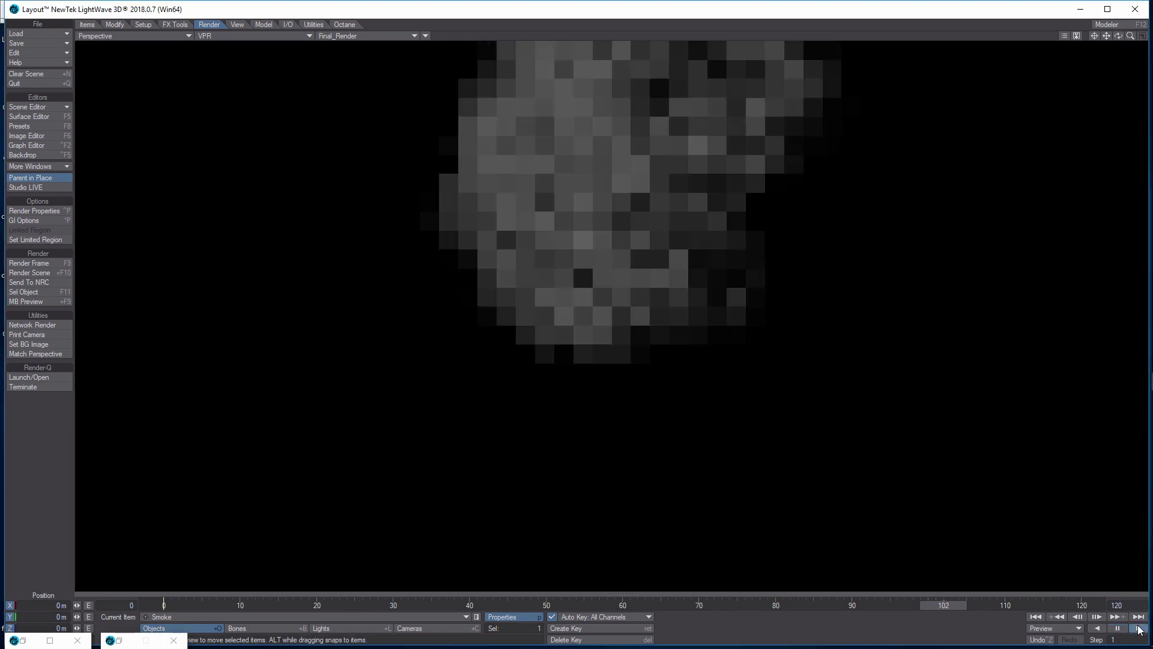
click(1117, 628)
click(1139, 628)
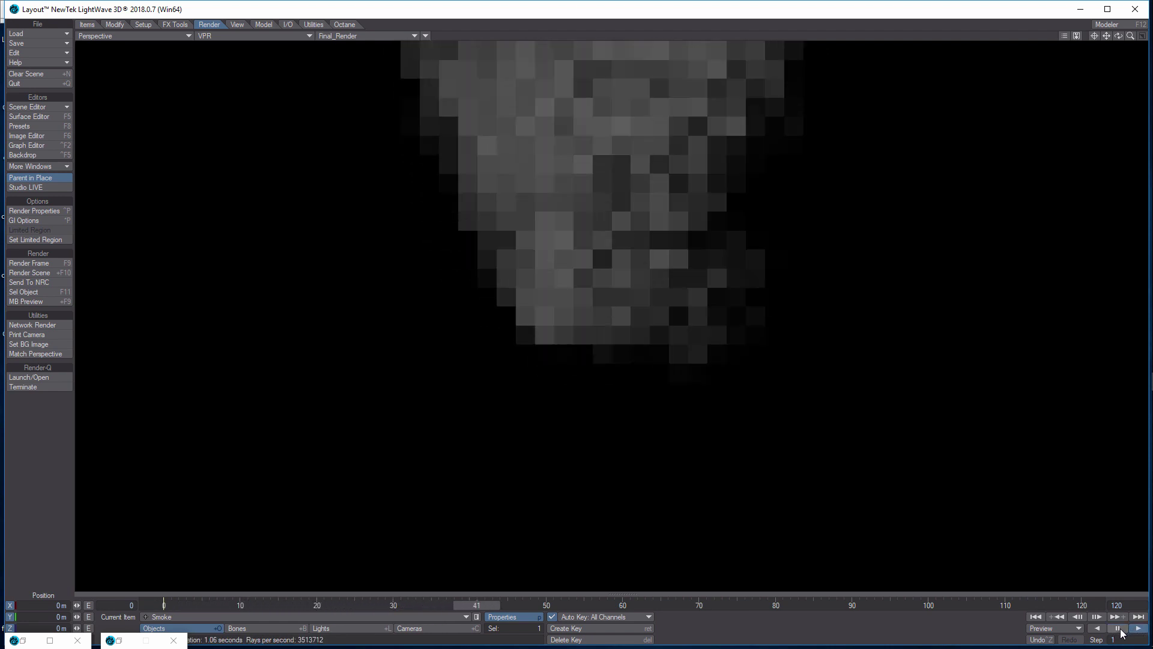
click(1118, 628)
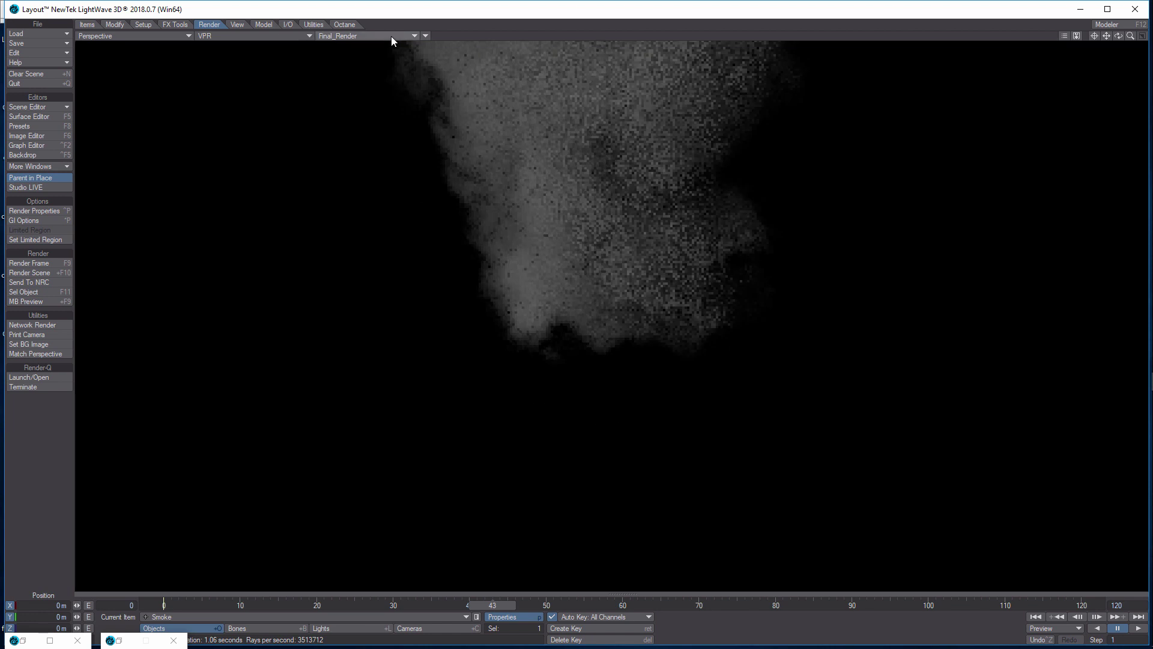
click(309, 37)
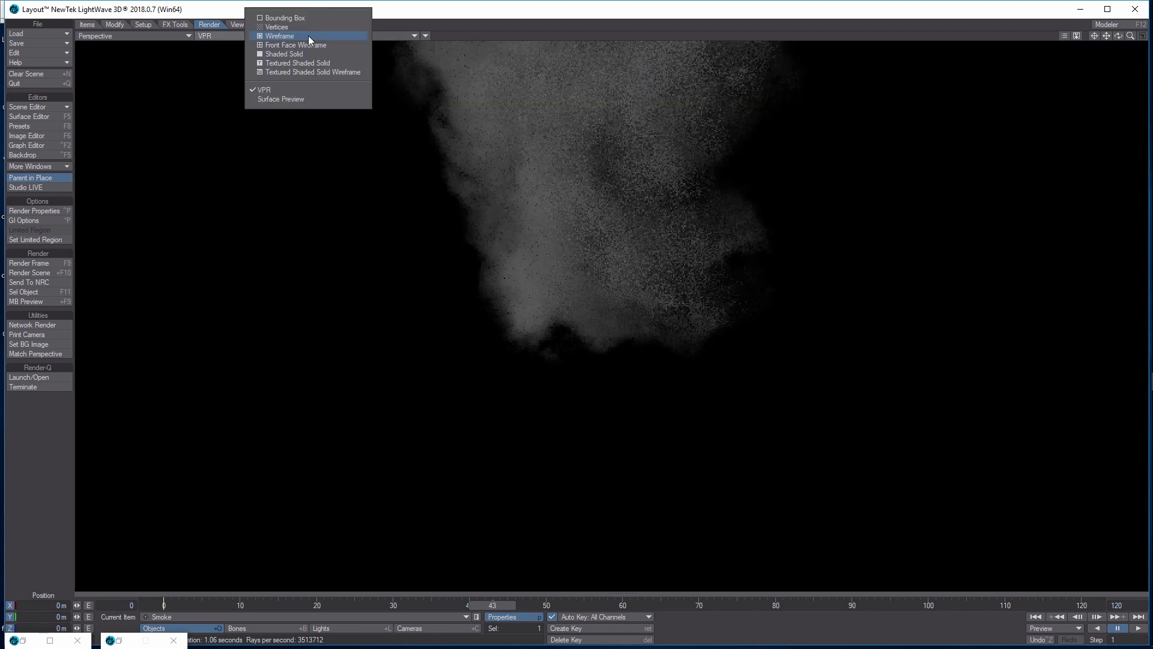
Step: Switch to textured shaded solid wireframe, return to frame 0 and set the camera X to 0.5 m
click(304, 73)
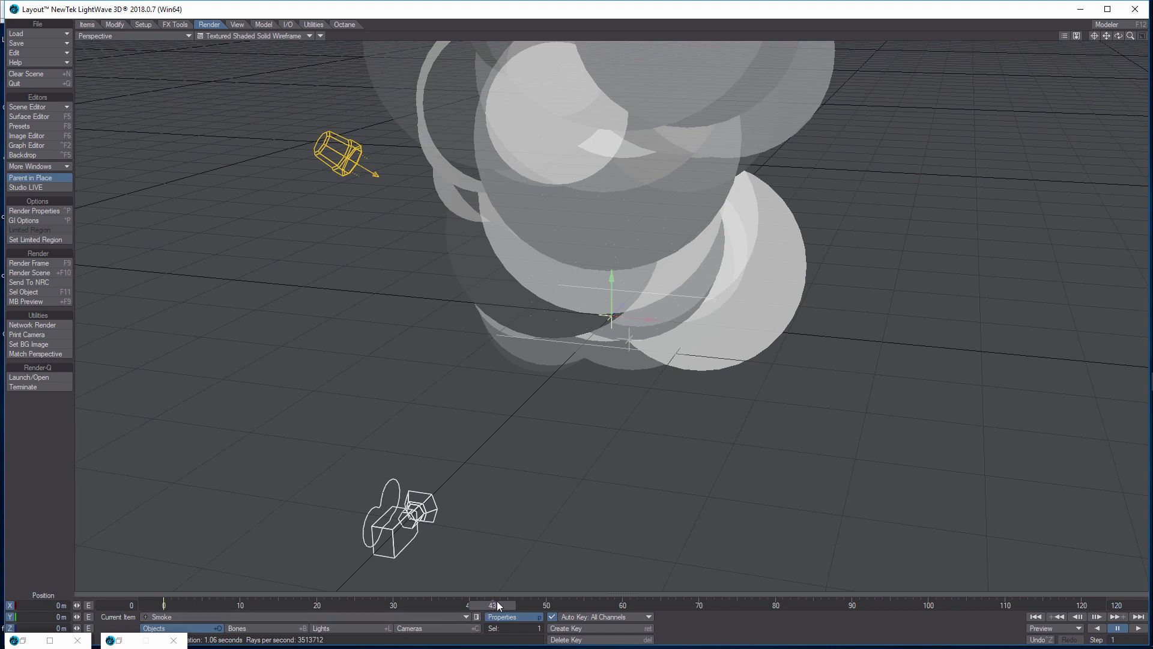
key(shift+Left)
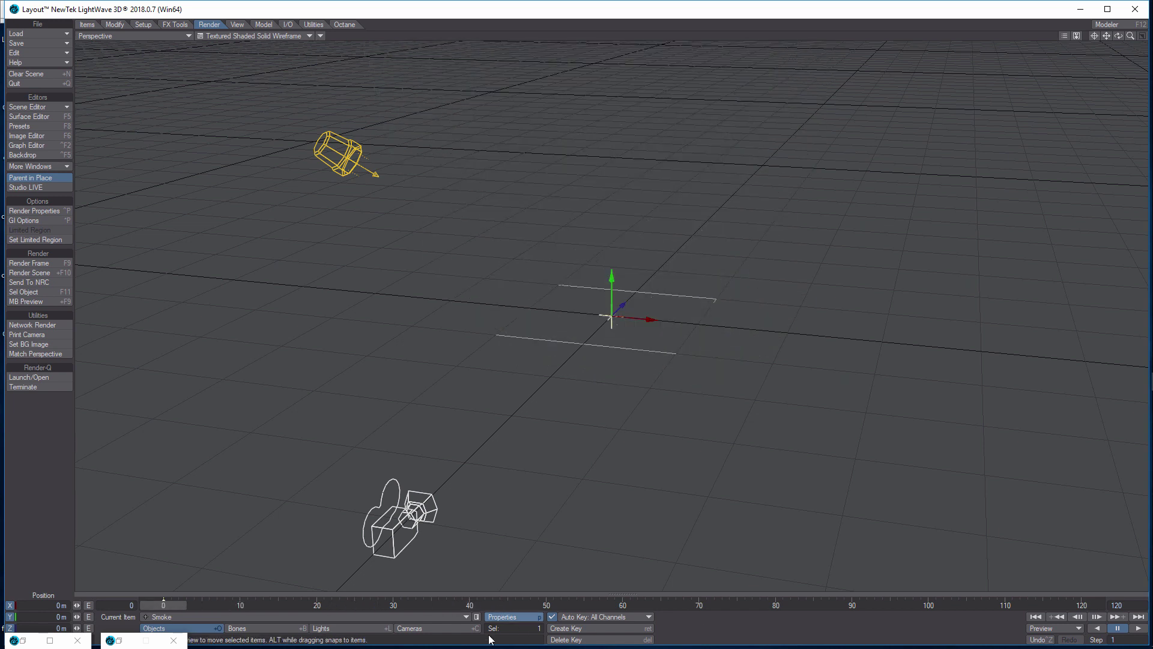
click(444, 627)
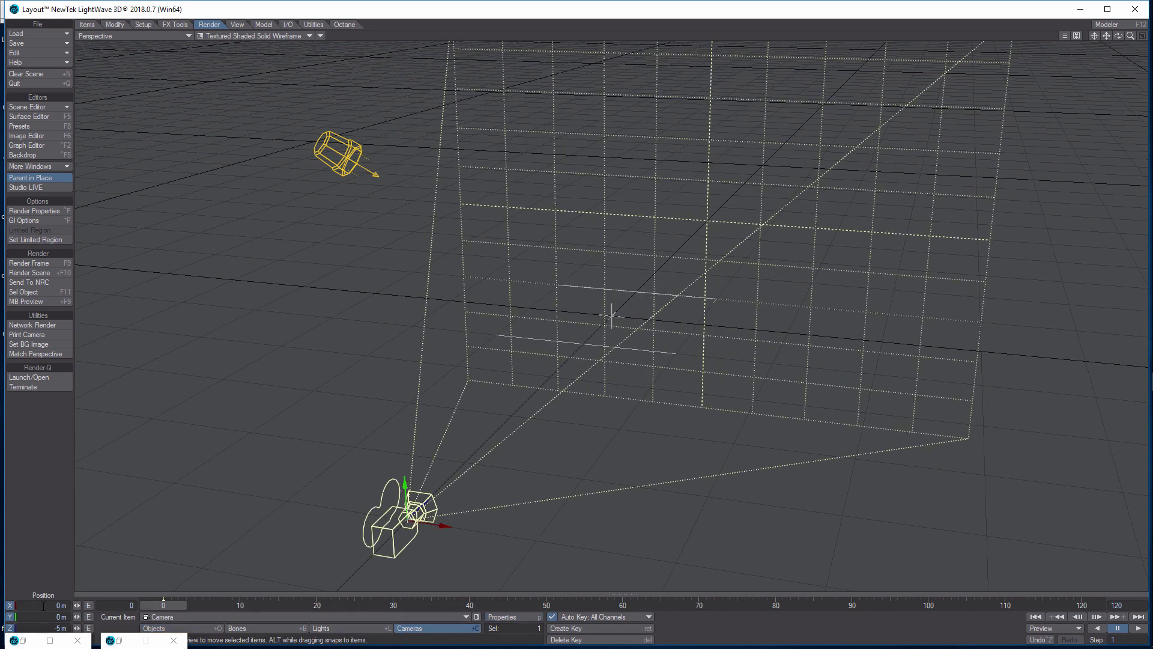
click(59, 605)
text(.5)
key(Return)
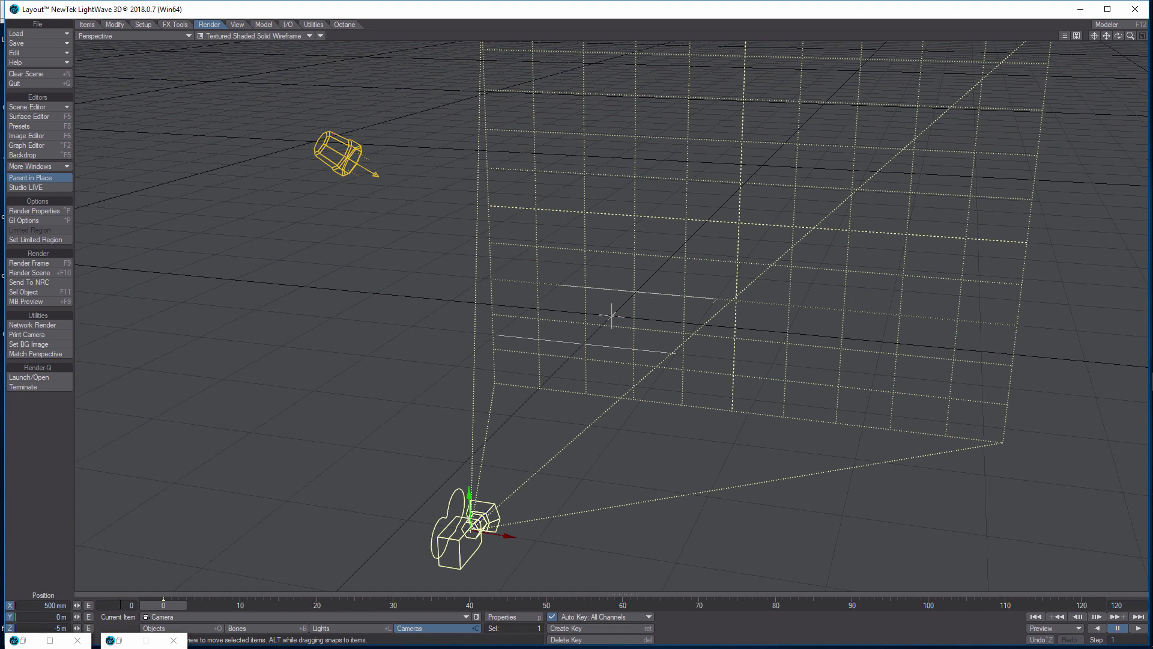
Step: Raise the camera to Y 3.75 m and view through the Current Camera
click(60, 616)
text(3.75)
key(Return)
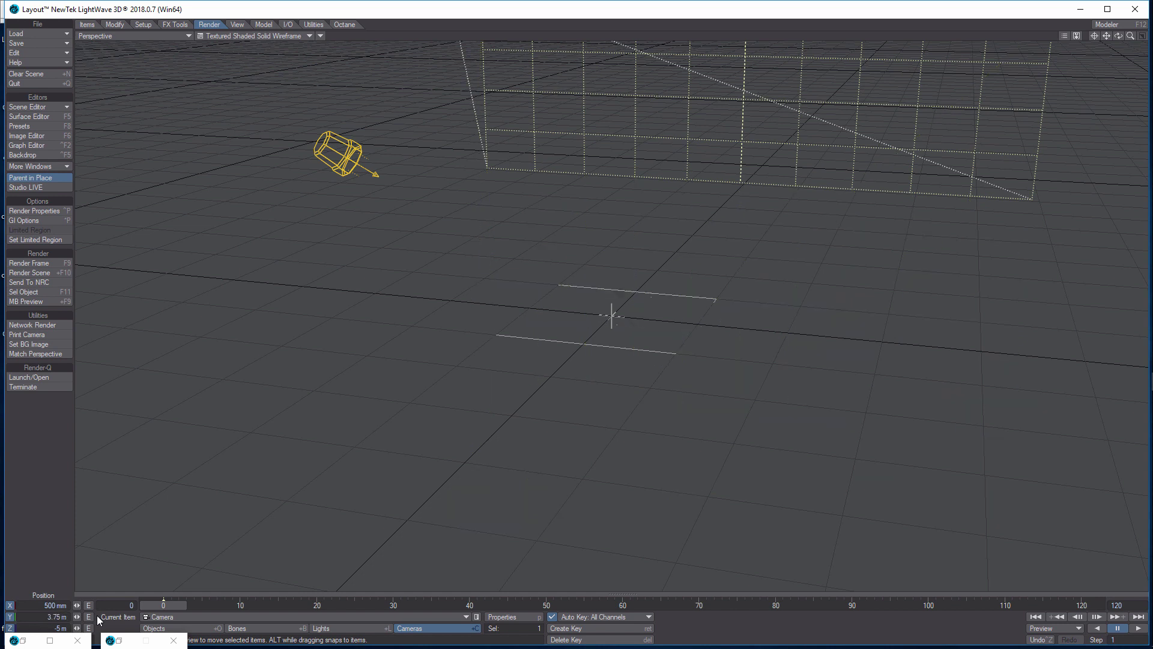
click(185, 37)
click(186, 98)
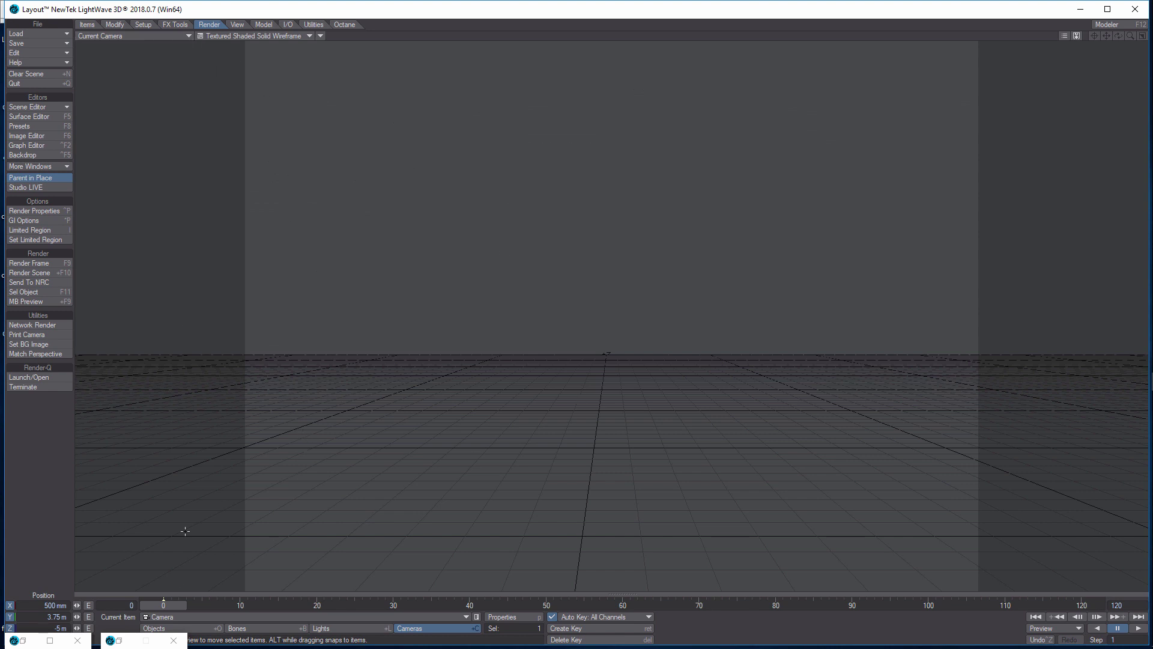
Step: At frame 66, level the camera bank to 0° and pull it back to Z 9.41 m
key(y)
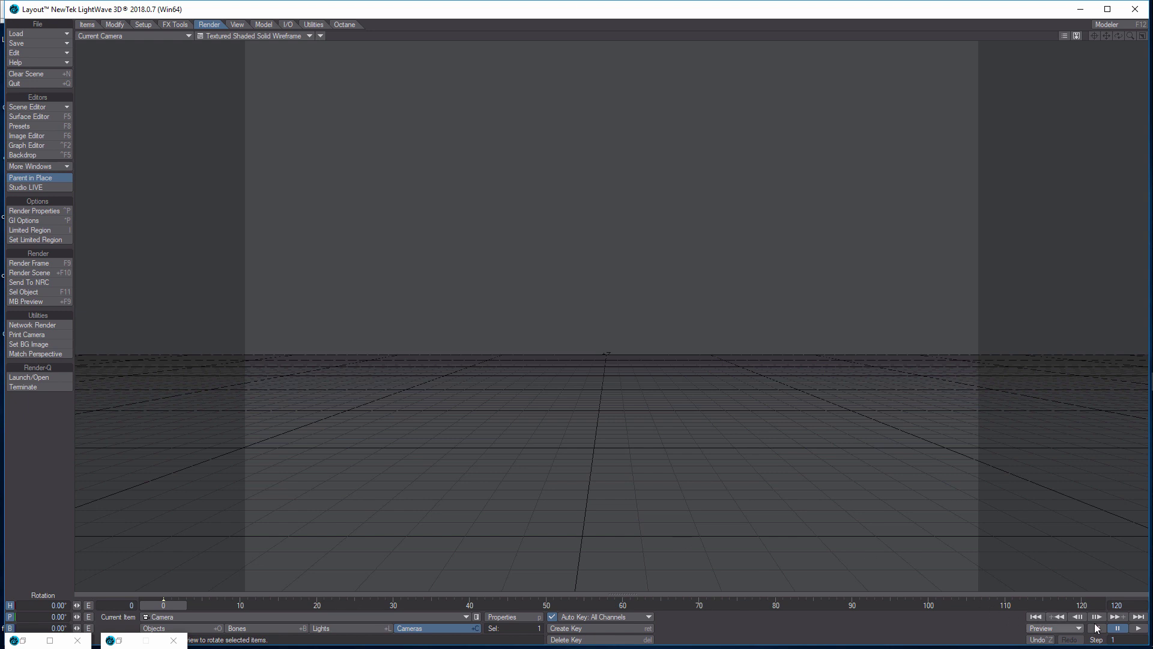
click(1138, 628)
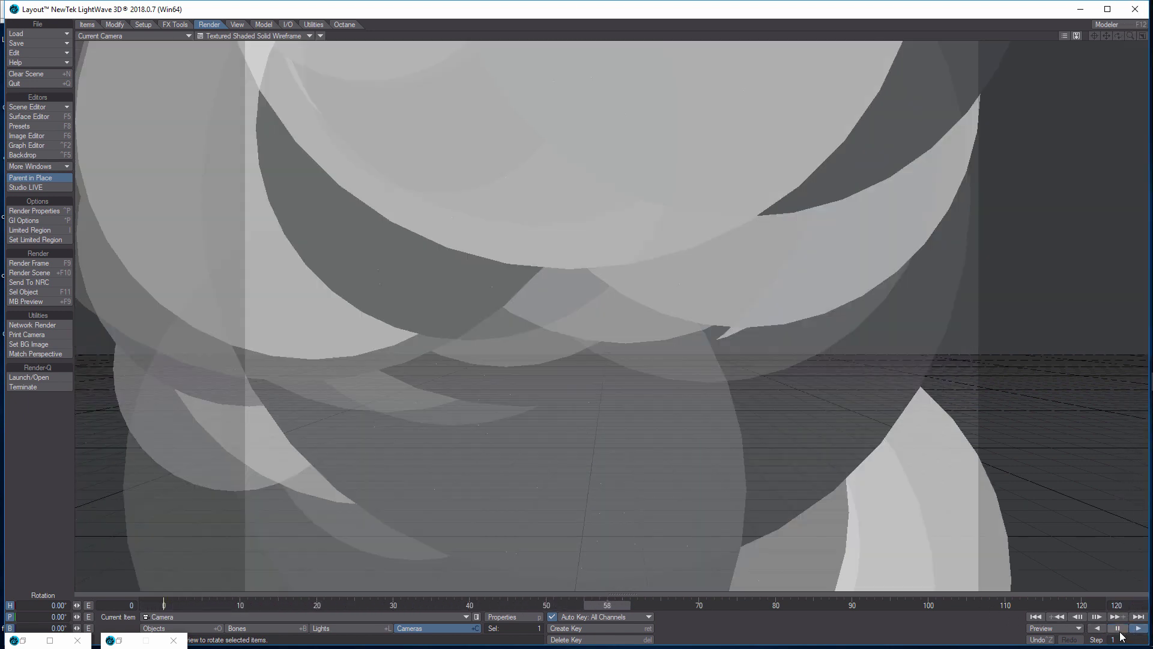
click(1118, 629)
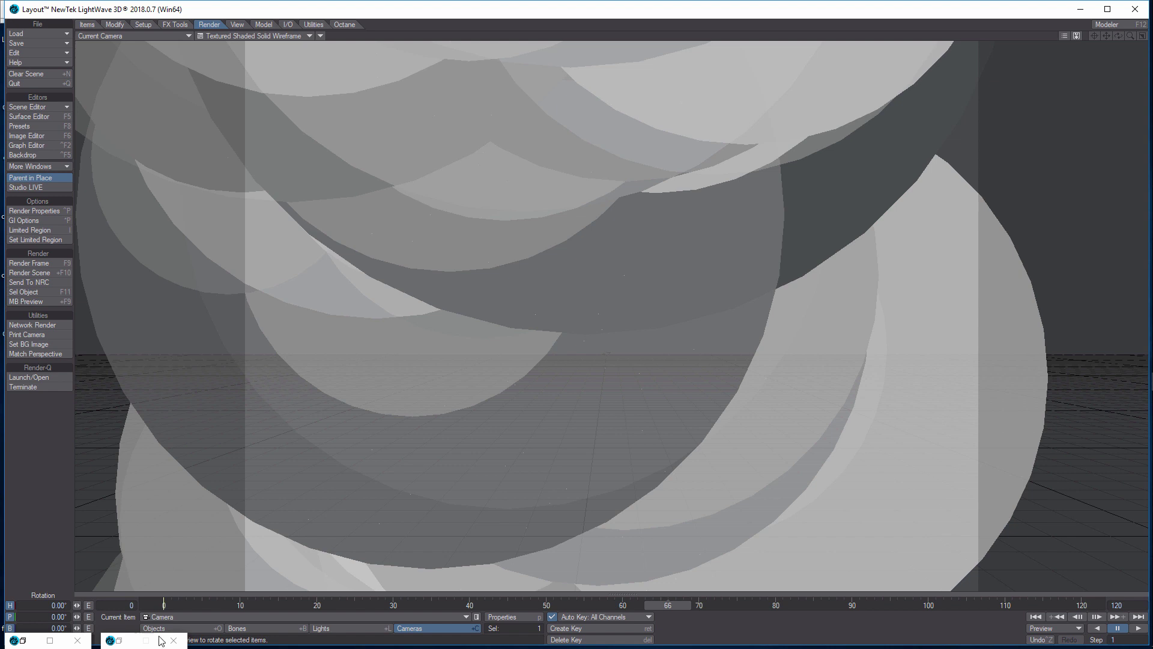
drag(78, 628, 78, 629)
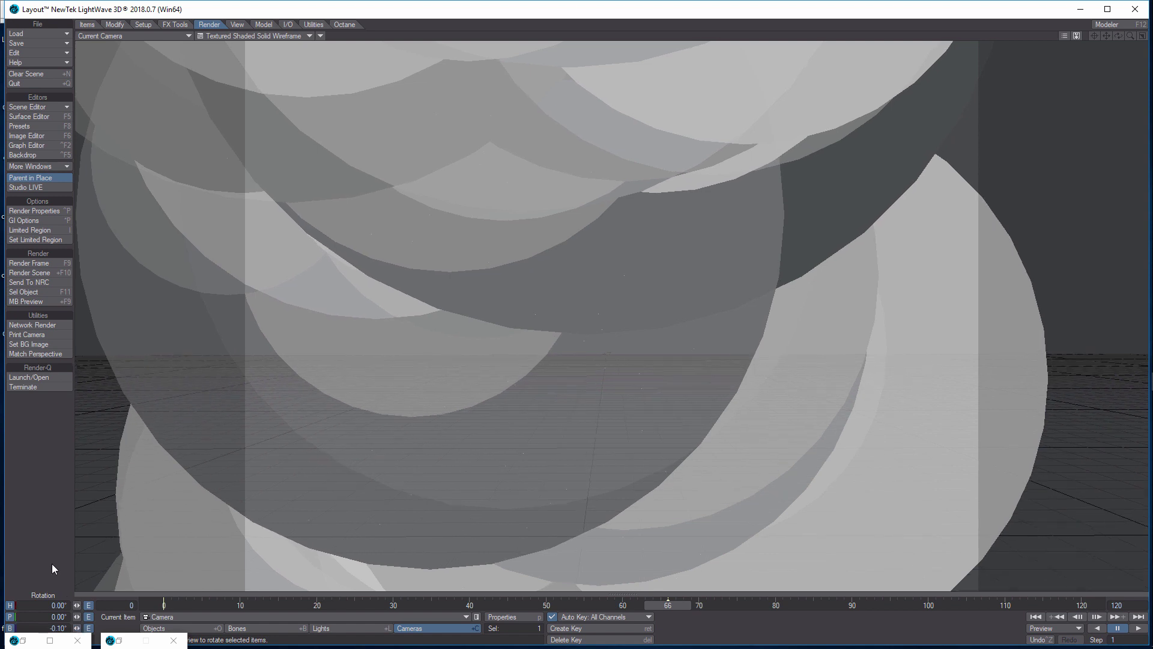
click(42, 629)
text(0)
key(Return)
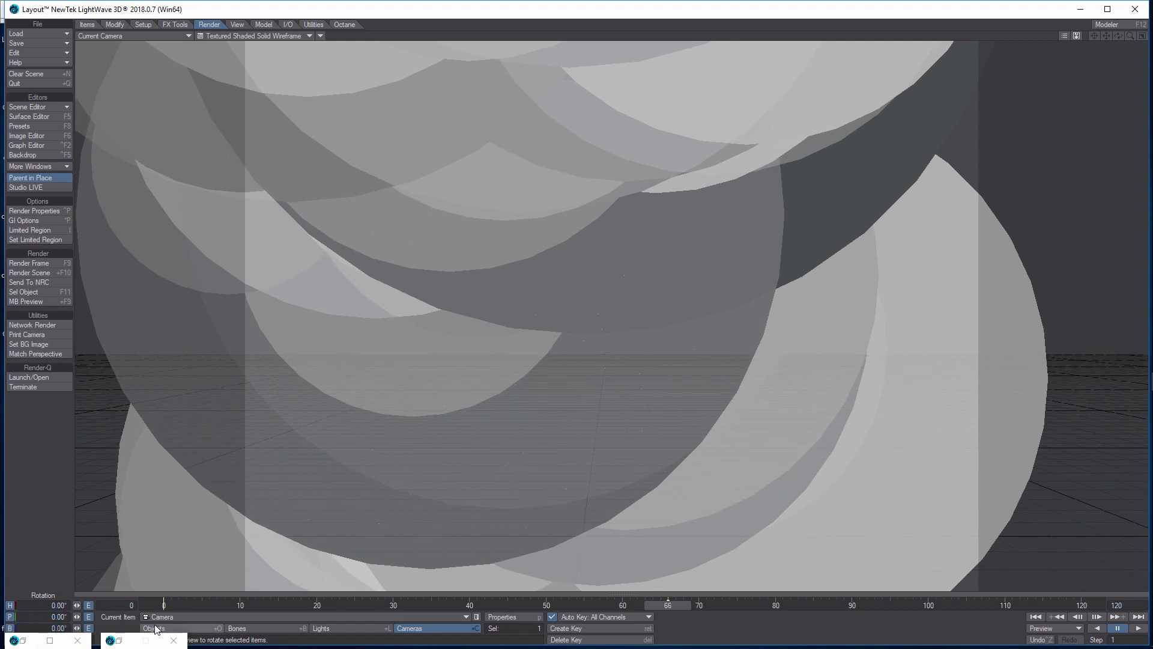
key(t)
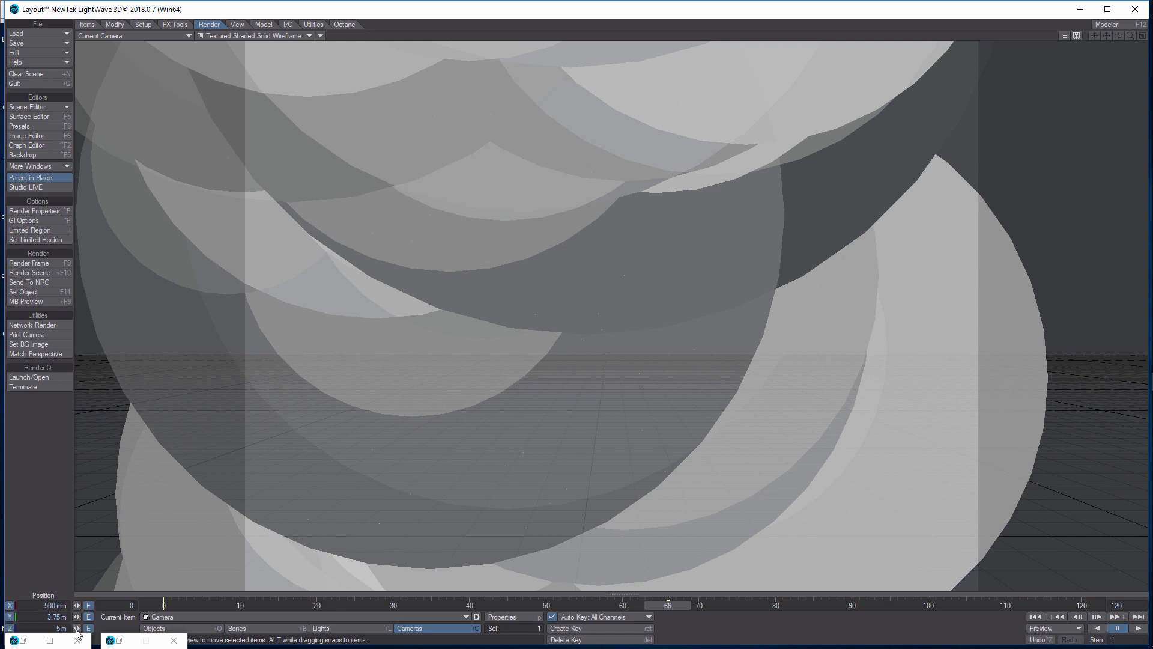
drag(77, 627, 50, 628)
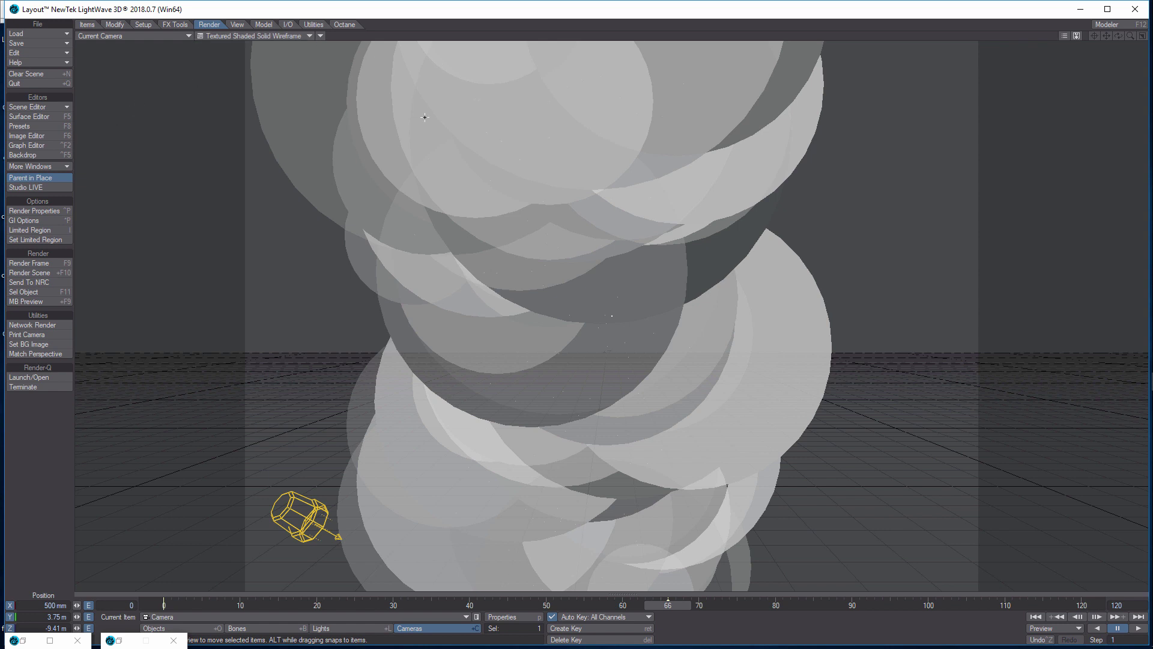
Step: Set the distant light's Volumetric Samples to 16 in Light Properties
click(350, 629)
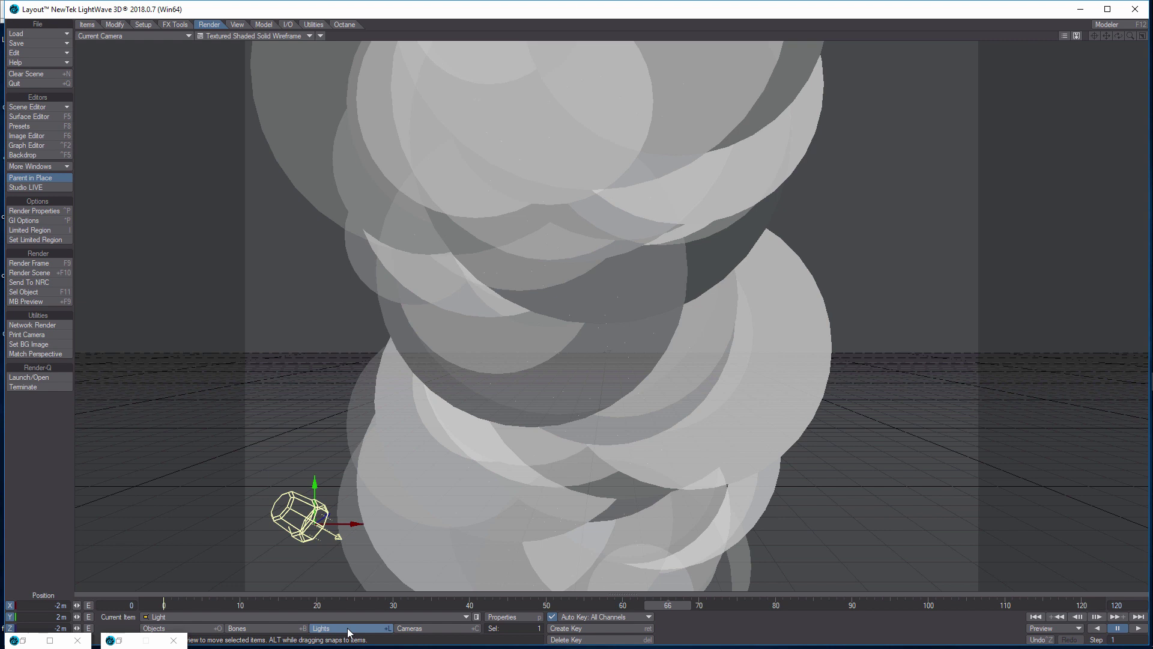
click(503, 618)
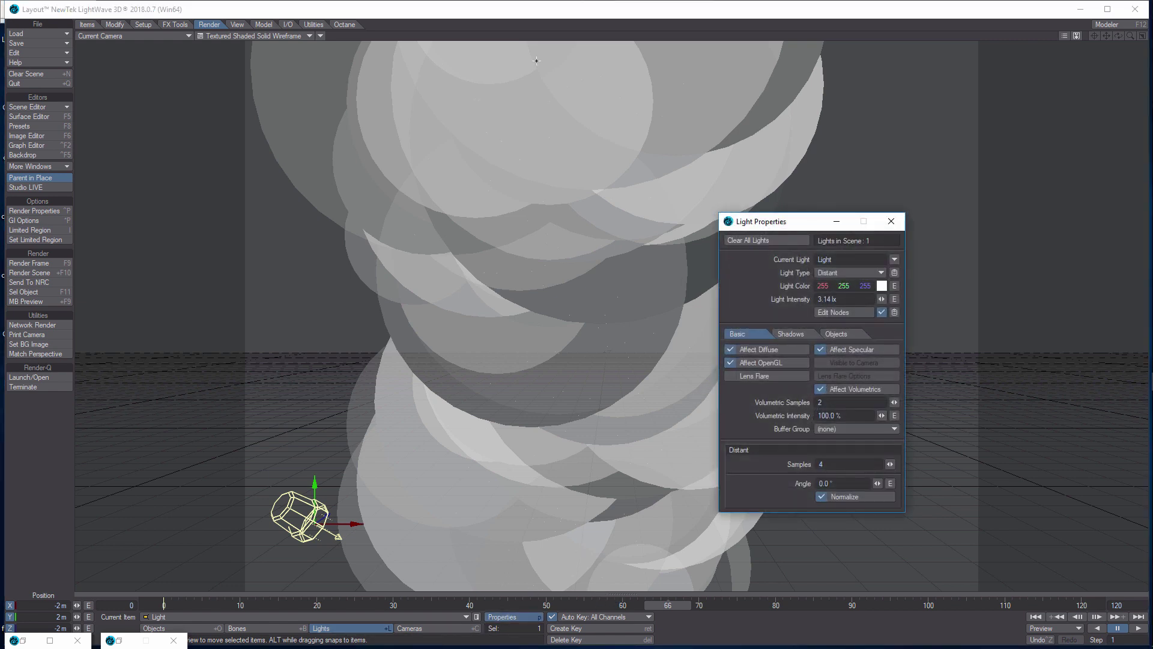
click(848, 404)
text(16)
key(Tab)
Step: Switch the viewport to VPR to preview the smoke rendering live
click(309, 35)
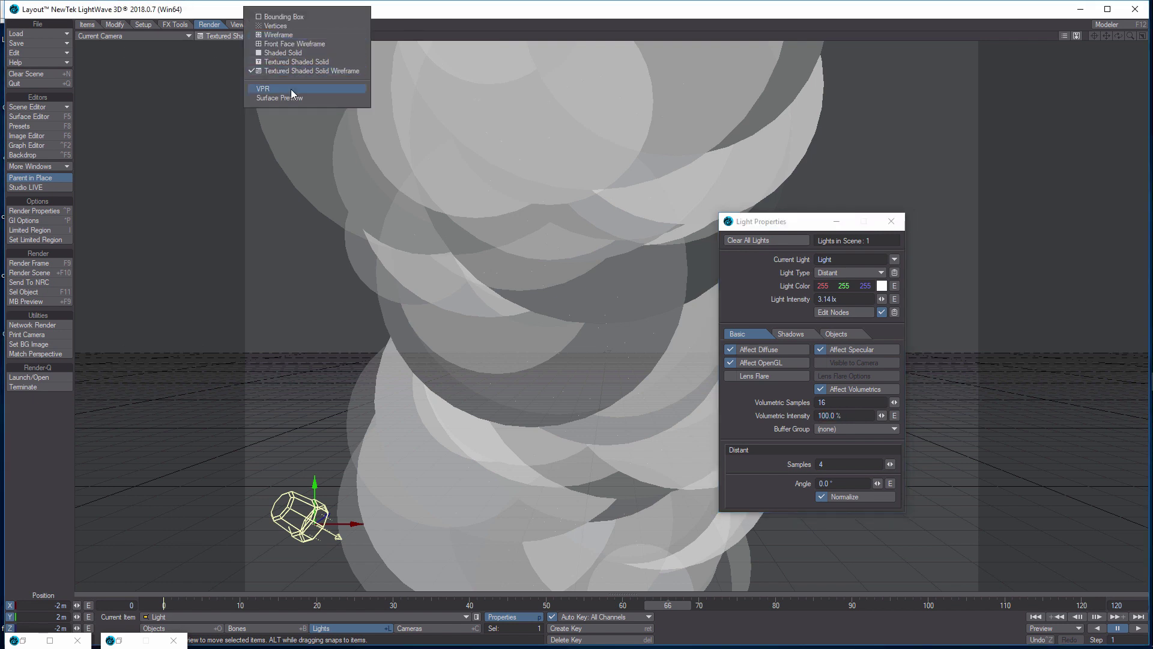
click(290, 89)
drag(789, 227, 931, 197)
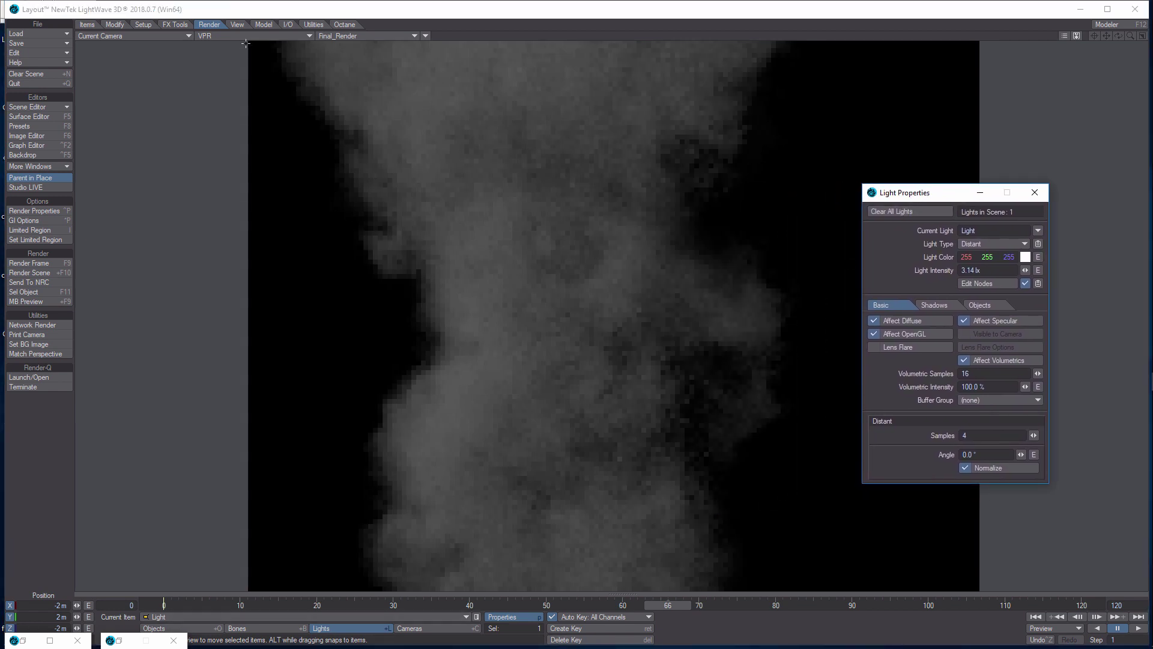
Step: Show the scene from Top view in Textured Shaded Solid Wireframe display
click(189, 35)
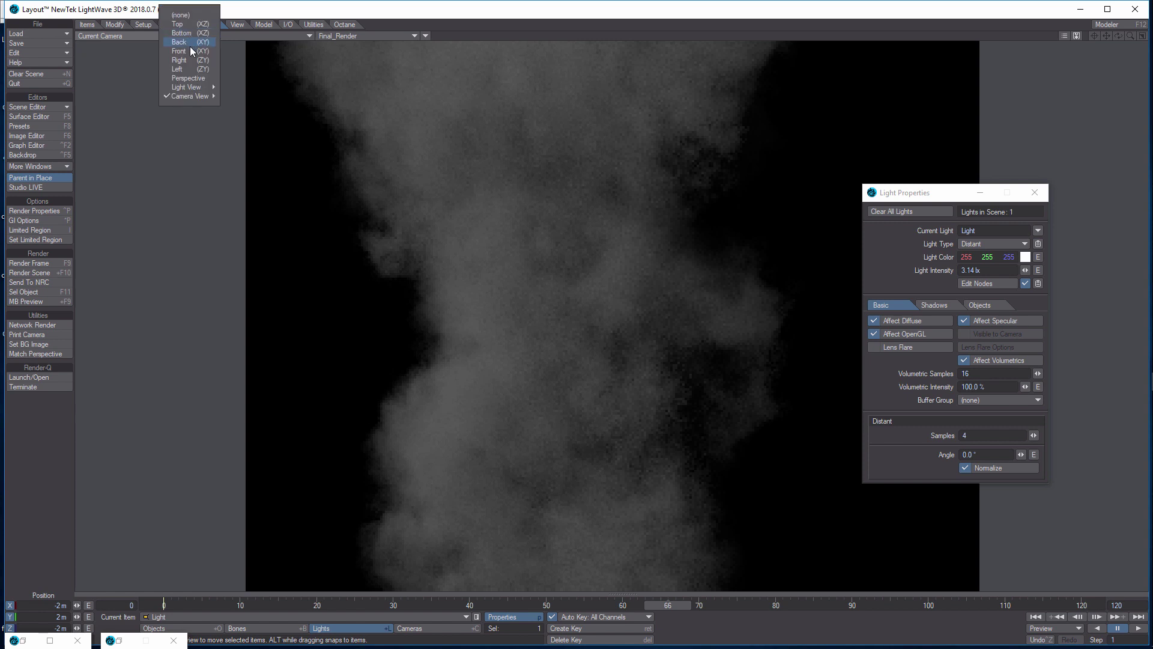
click(182, 26)
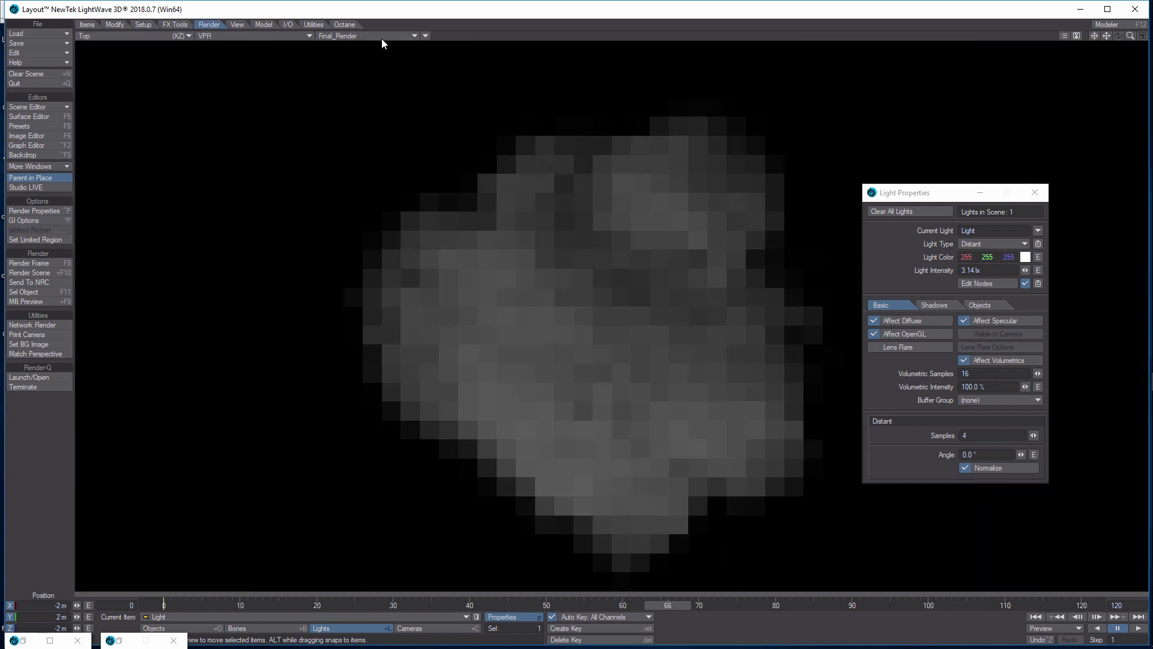
click(310, 37)
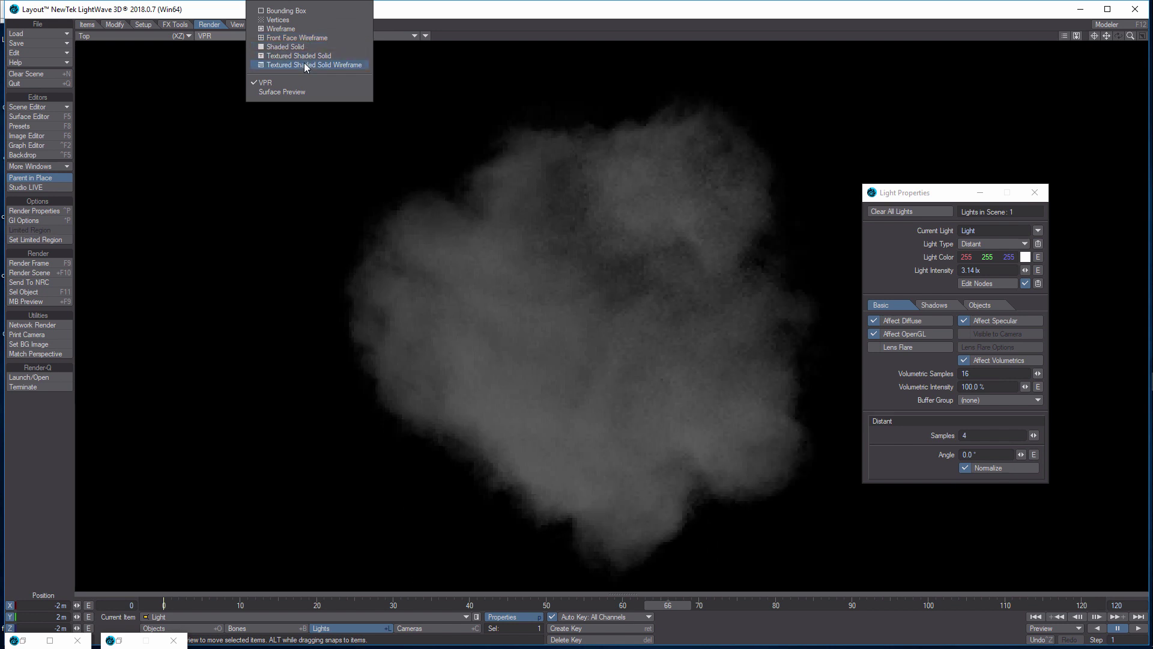
click(306, 65)
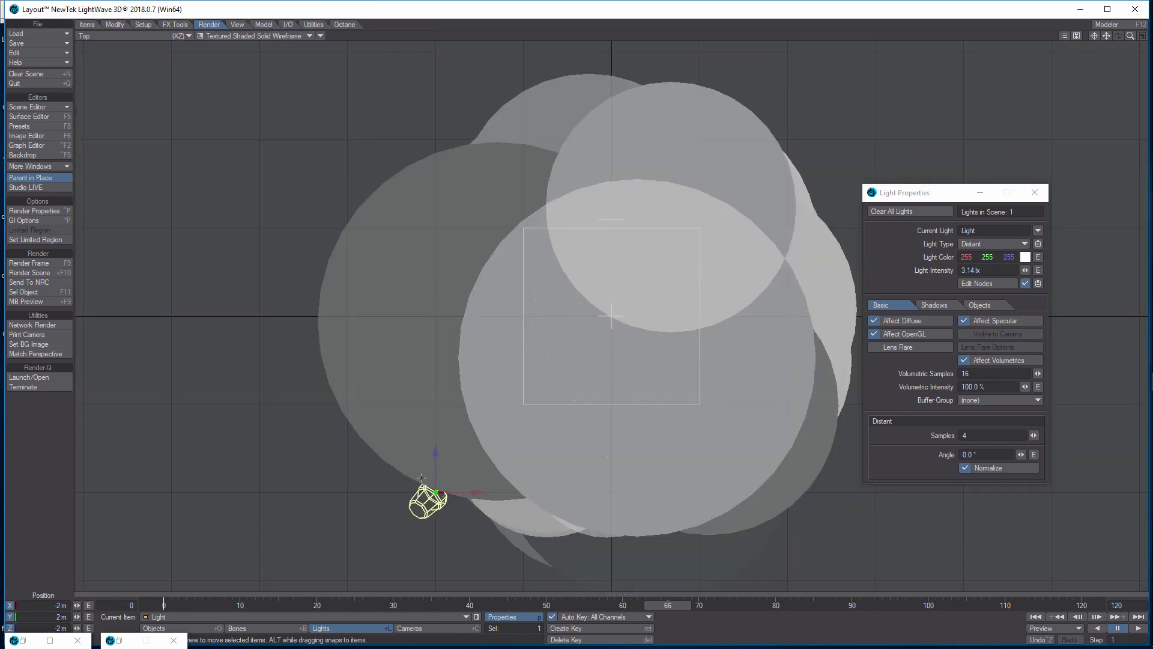
Step: Delete the light's stray motion key and move the light level with the smoke's centre
drag(468, 493, 321, 493)
mouse_move(669, 600)
mouse_down()
mouse_move(607, 601)
mouse_move(668, 601)
mouse_up()
key(Delete)
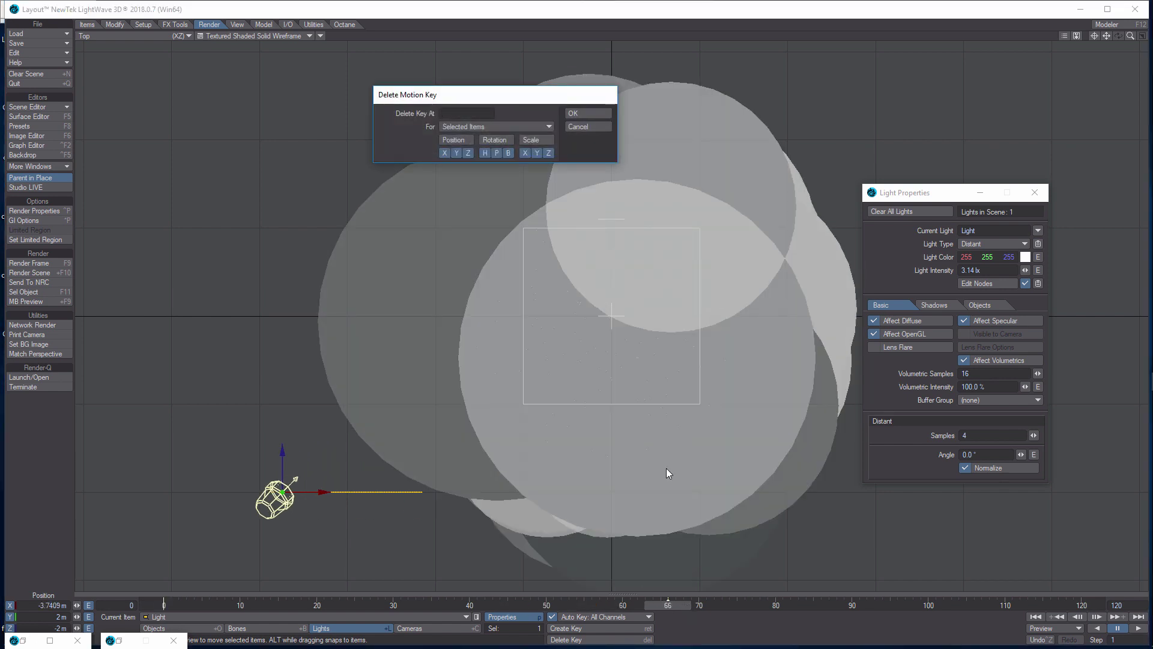
click(603, 113)
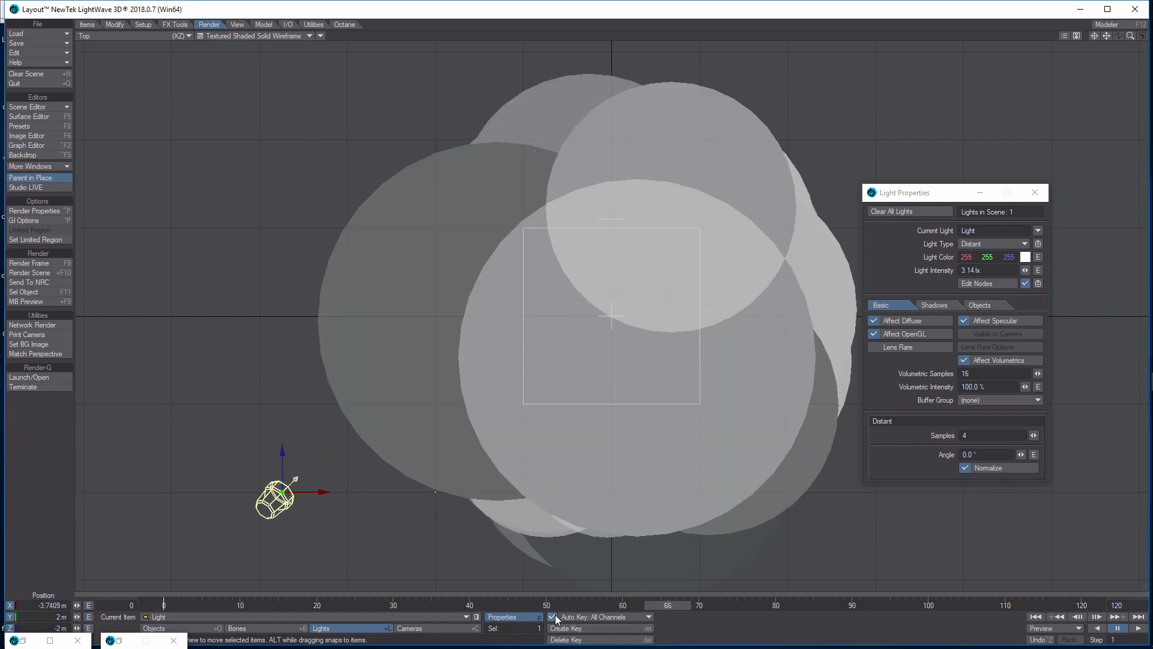
drag(658, 604, 163, 605)
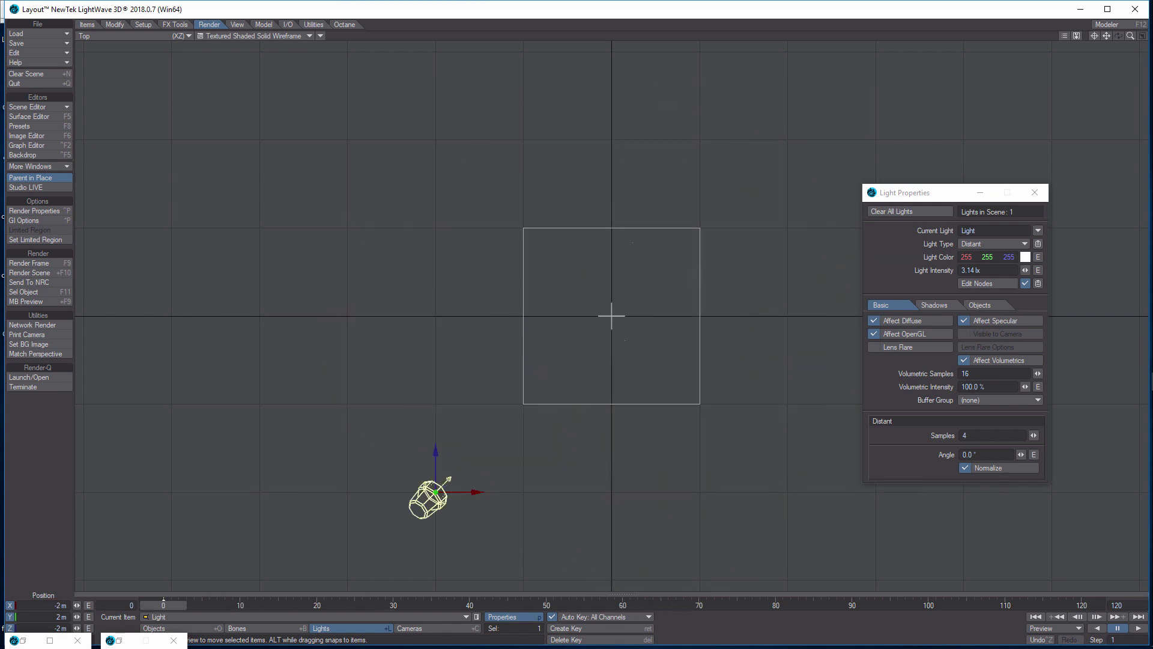
drag(437, 463, 438, 266)
Step: Rotate the light to heading 85.7° and pitch 35°, then view through Current Camera
key(y)
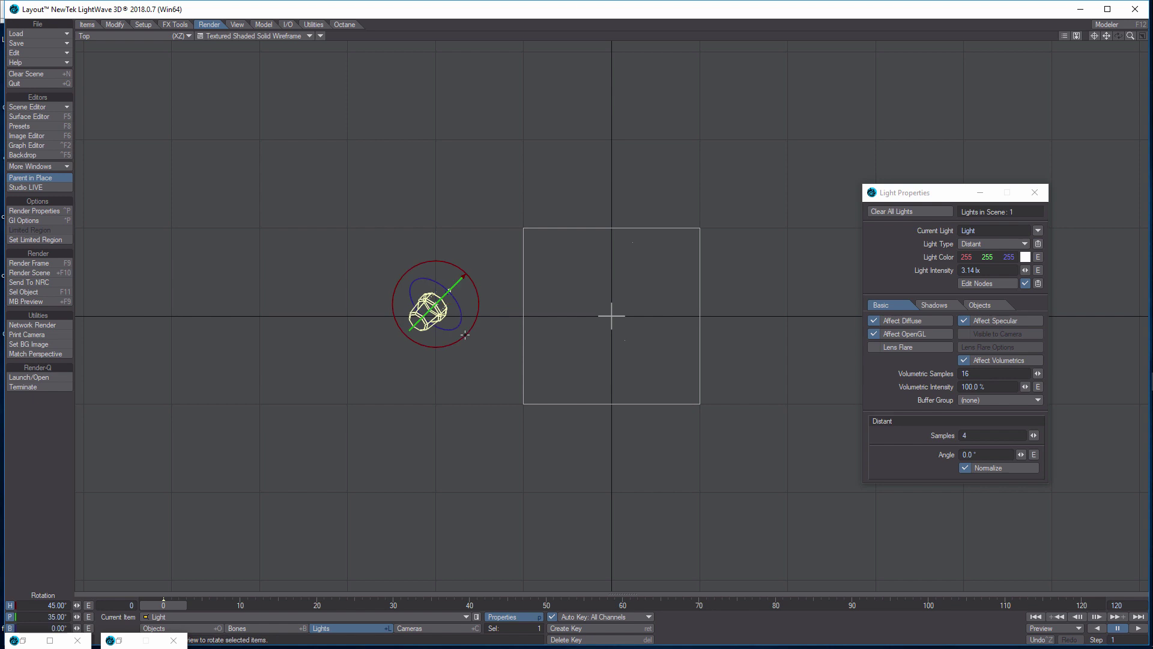
key(t)
key(y)
mouse_move(467, 294)
mouse_down()
mouse_move(467, 264)
mouse_move(487, 302)
mouse_up()
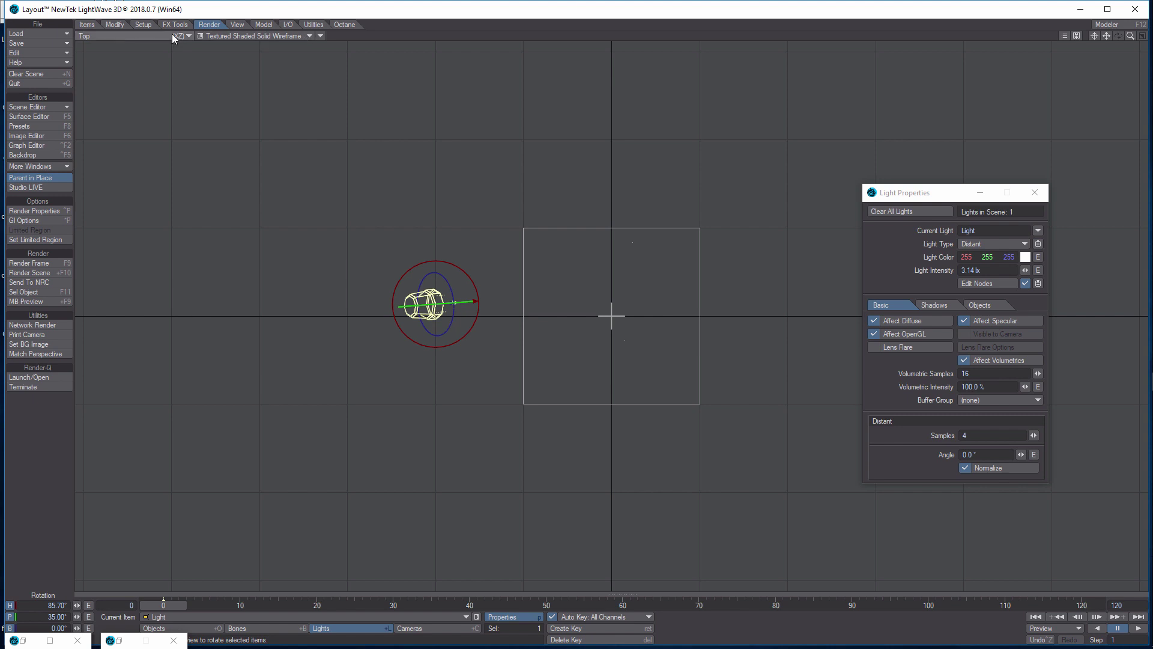
click(188, 35)
mouse_move(179, 108)
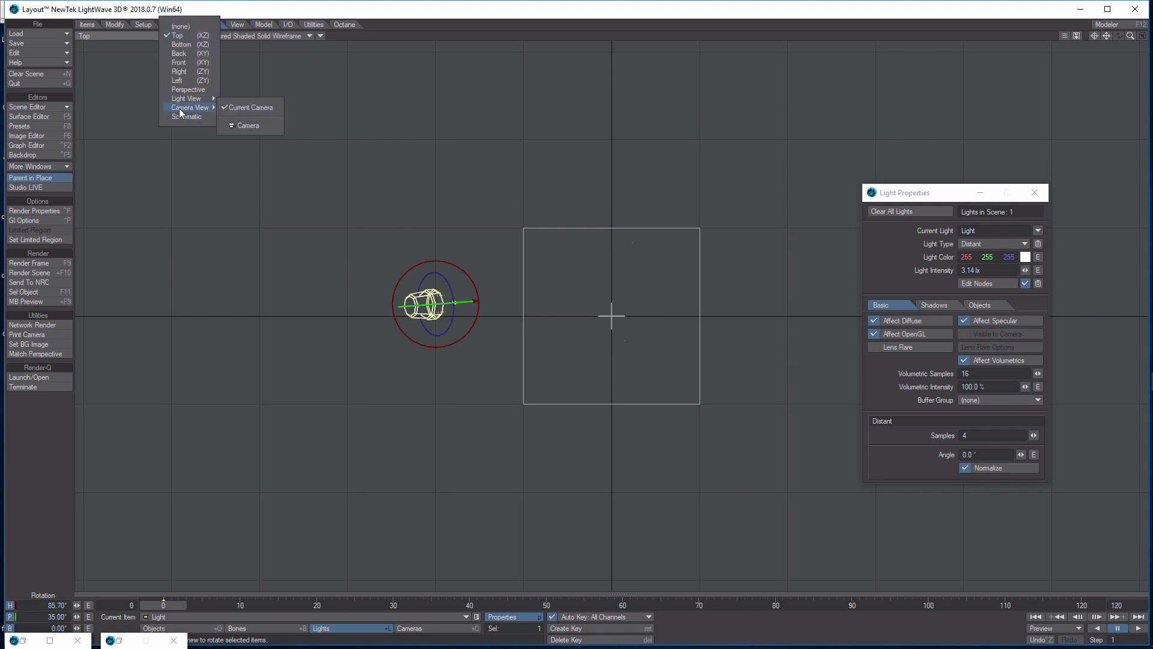
click(243, 103)
click(309, 35)
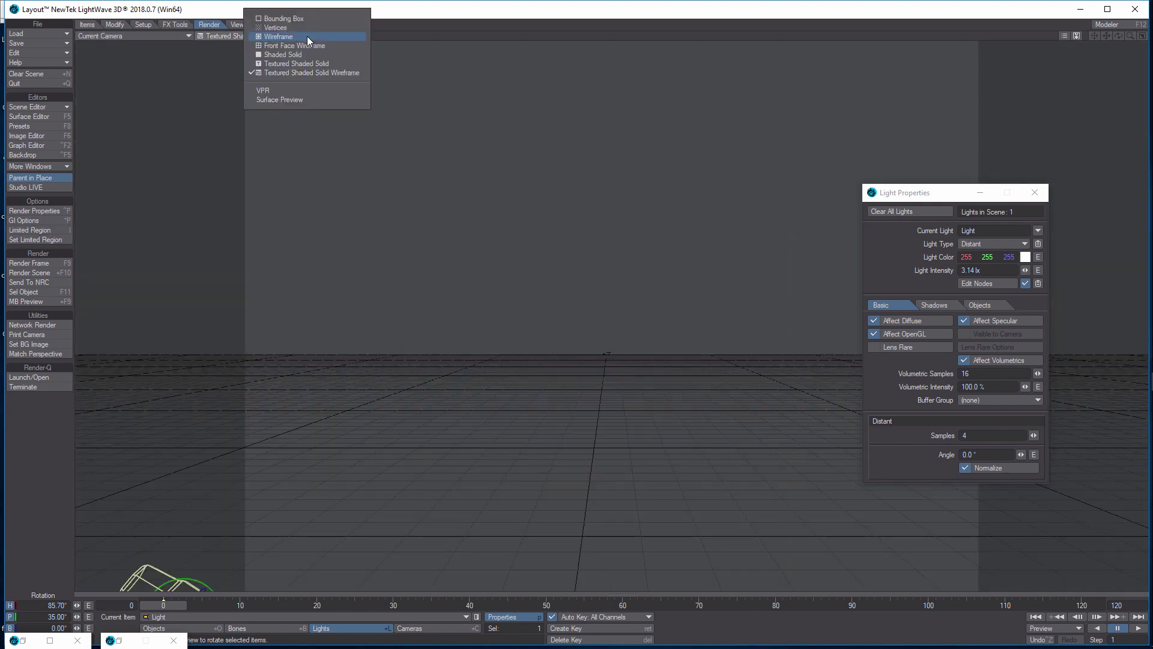
Step: Turn on VPR and raise the distant light's intensity to 7.26 lx
click(280, 88)
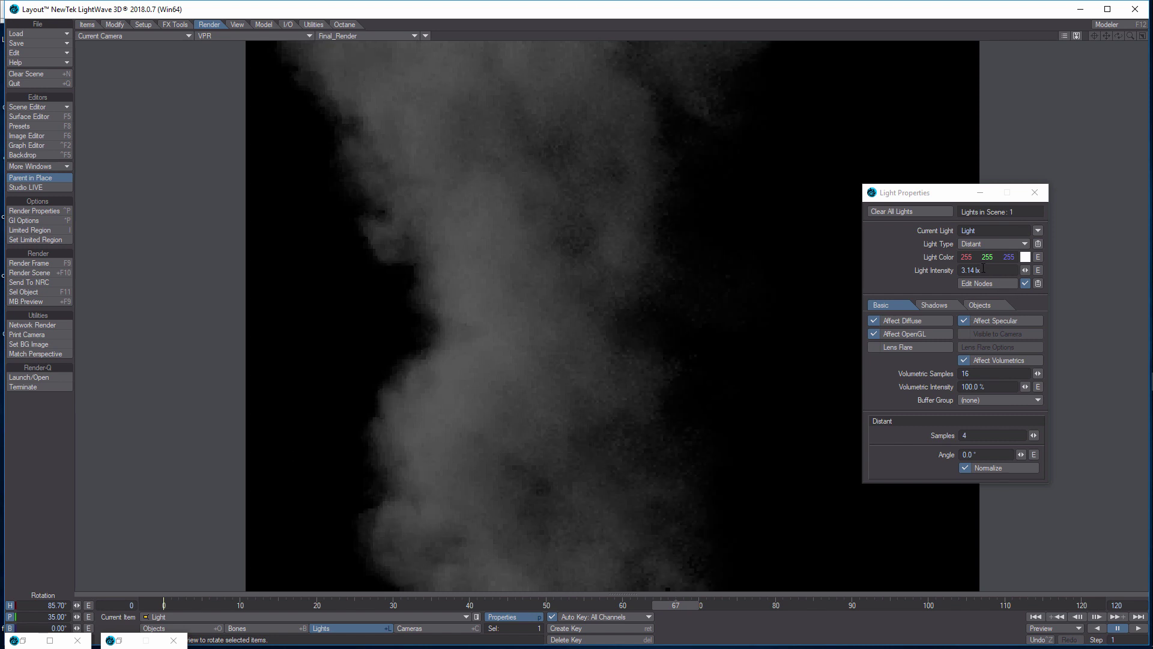
drag(1026, 275, 1042, 274)
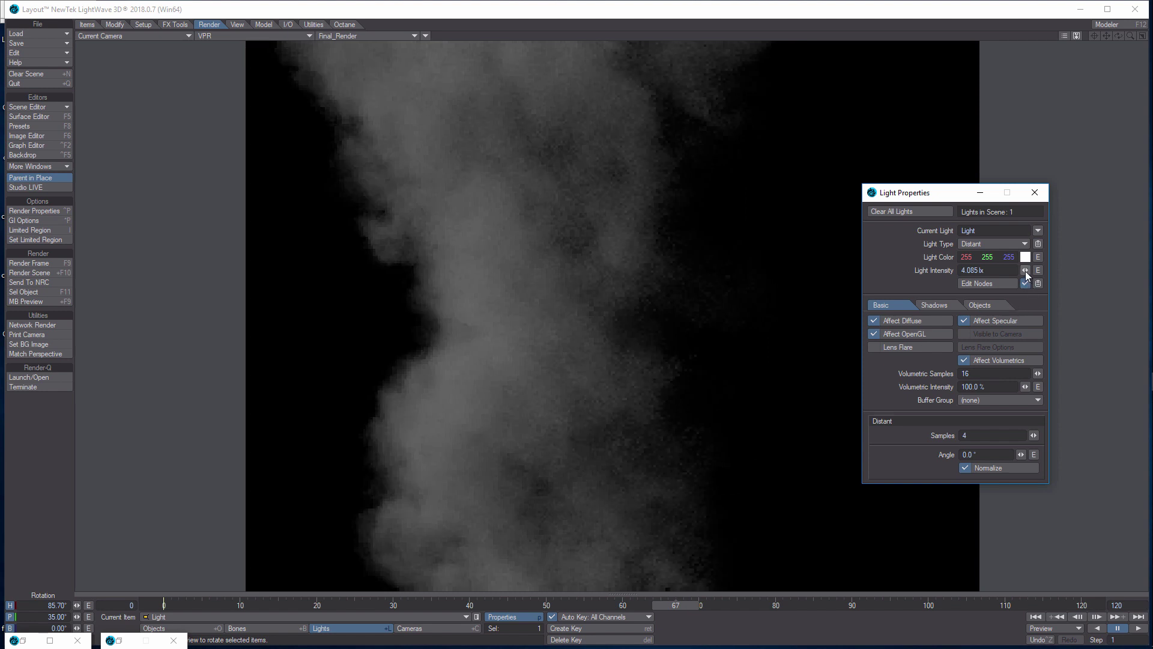
drag(1024, 271, 1066, 271)
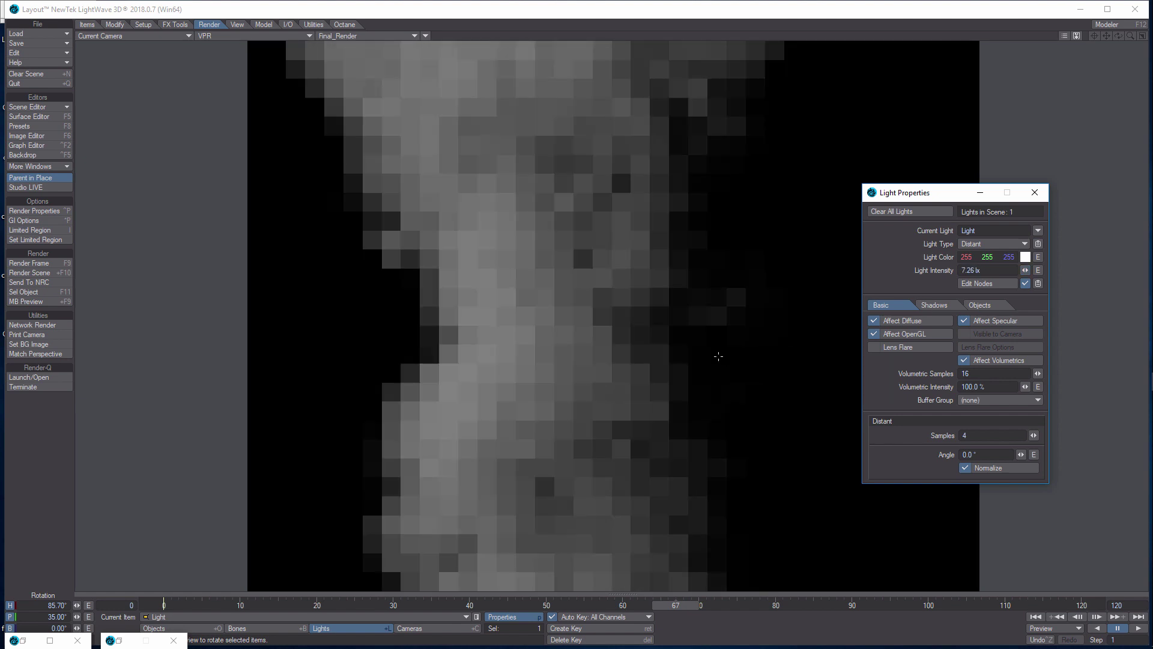